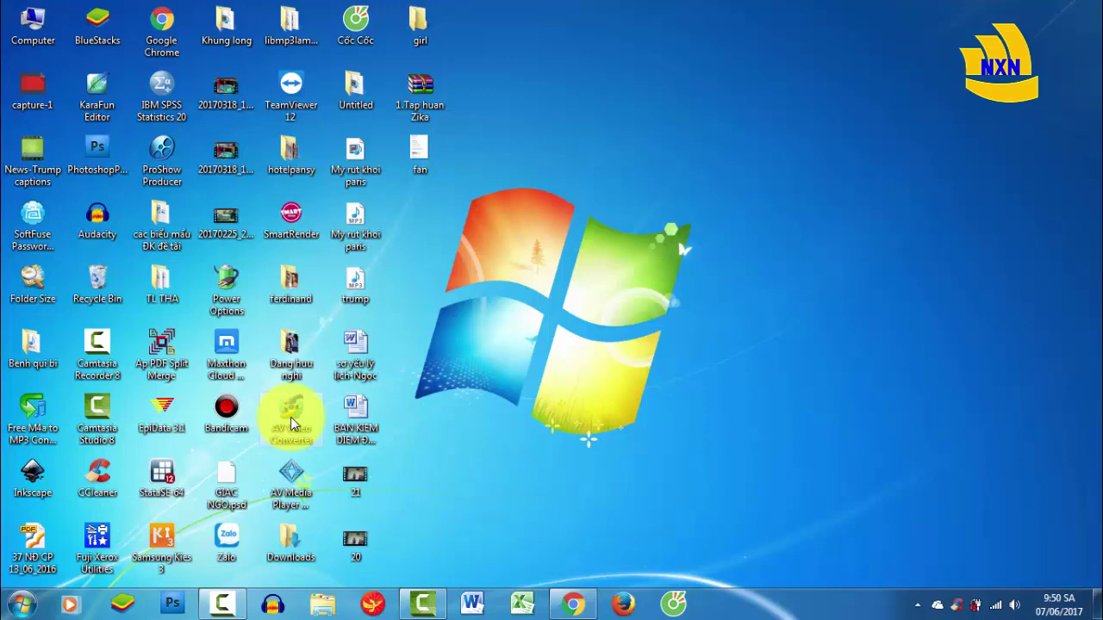
Switch to Camtasia Studio and start a media import, browsing to the "video down" folder in Downloads in an enlarged dialog without file preview.
left_click(423, 601)
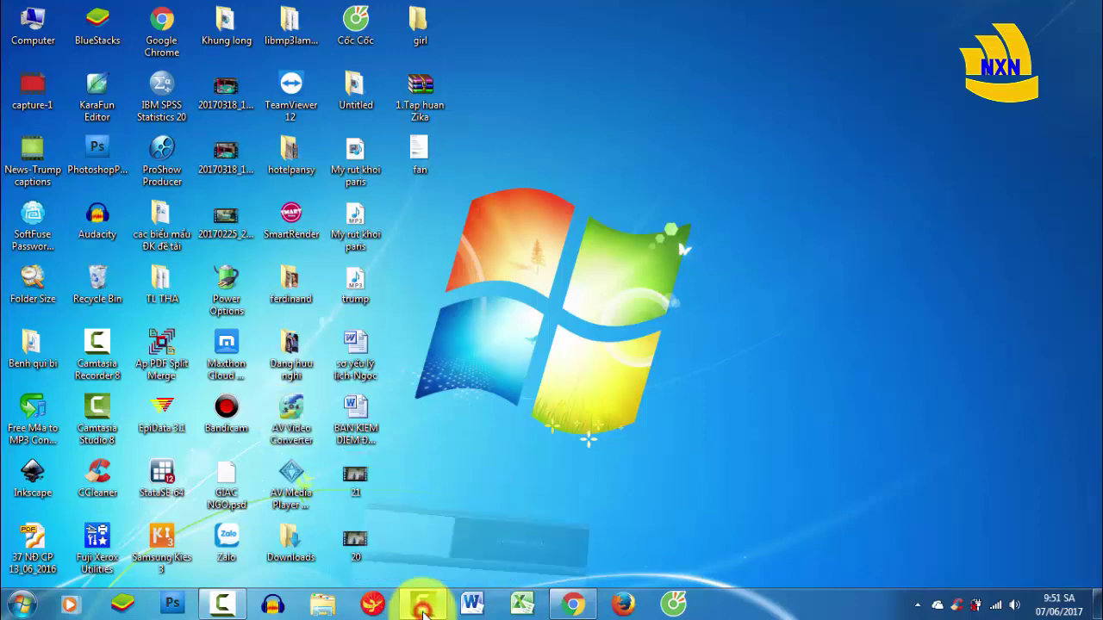
left_click(216, 48)
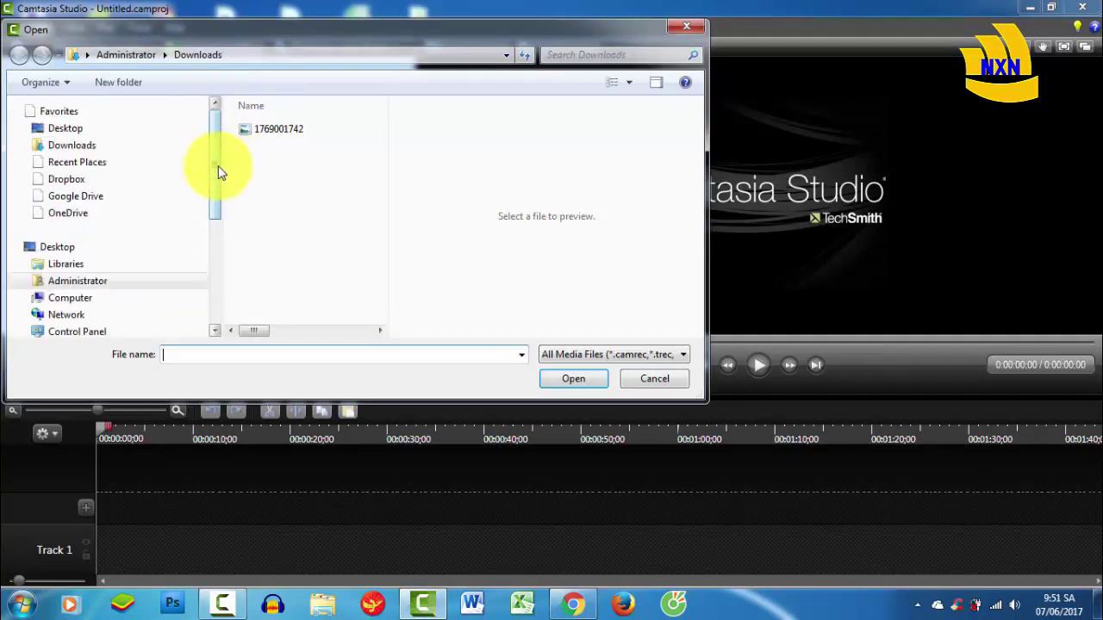
left_click(76, 146)
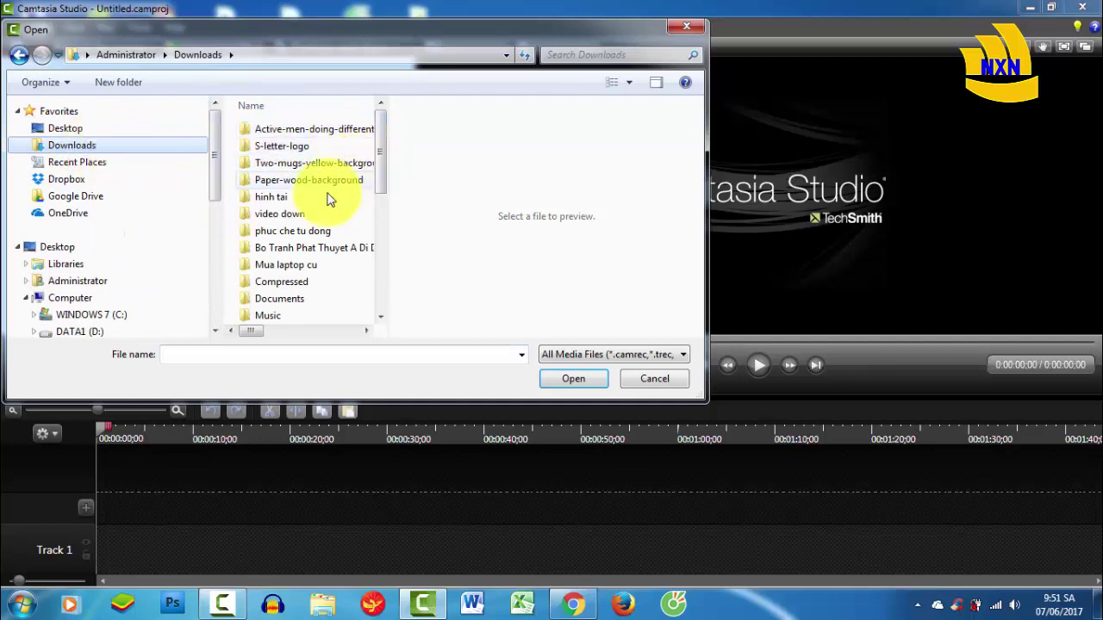
left_click(280, 214)
left_click(280, 214)
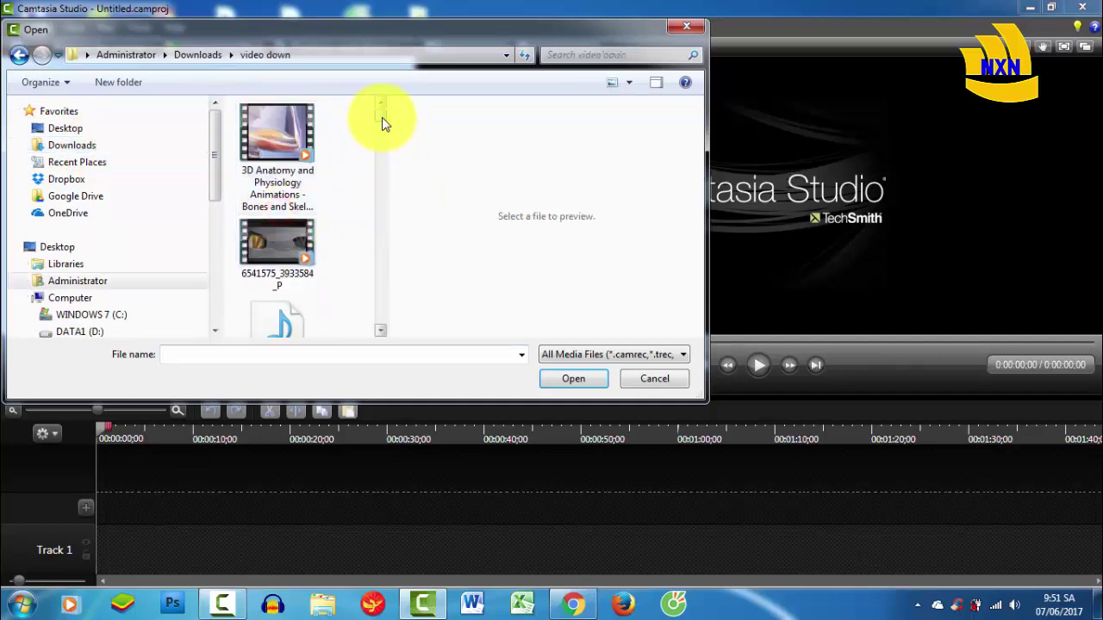
double_click(605, 30)
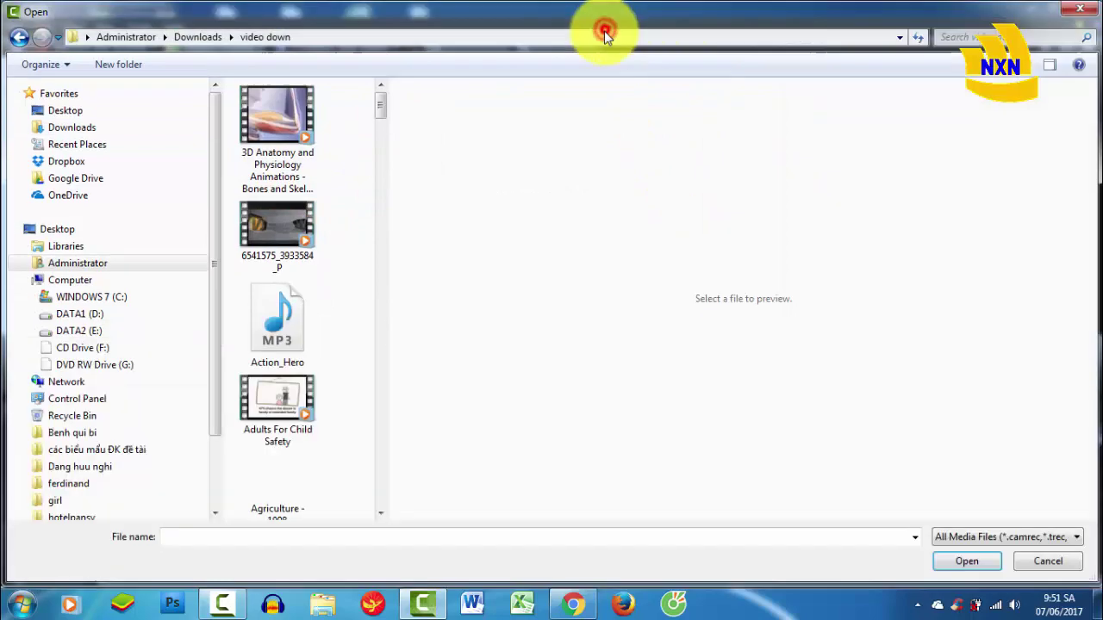
left_click(1046, 63)
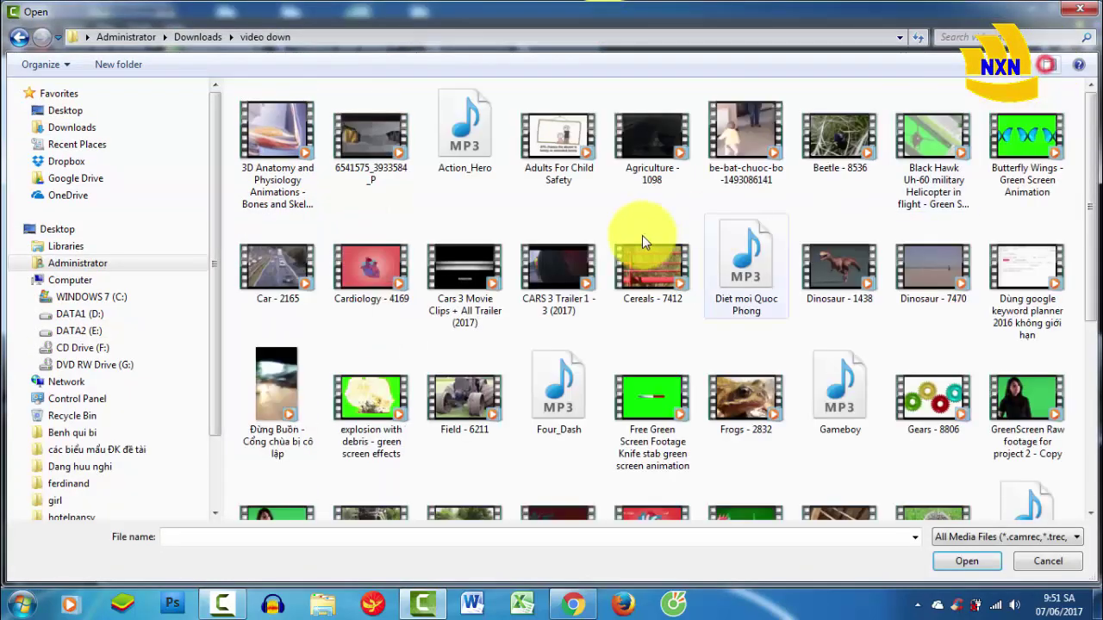
Examine the file type and size of "GreenScreen Raw footage for project 2 - Copy" in its properties.
left_click(1022, 396)
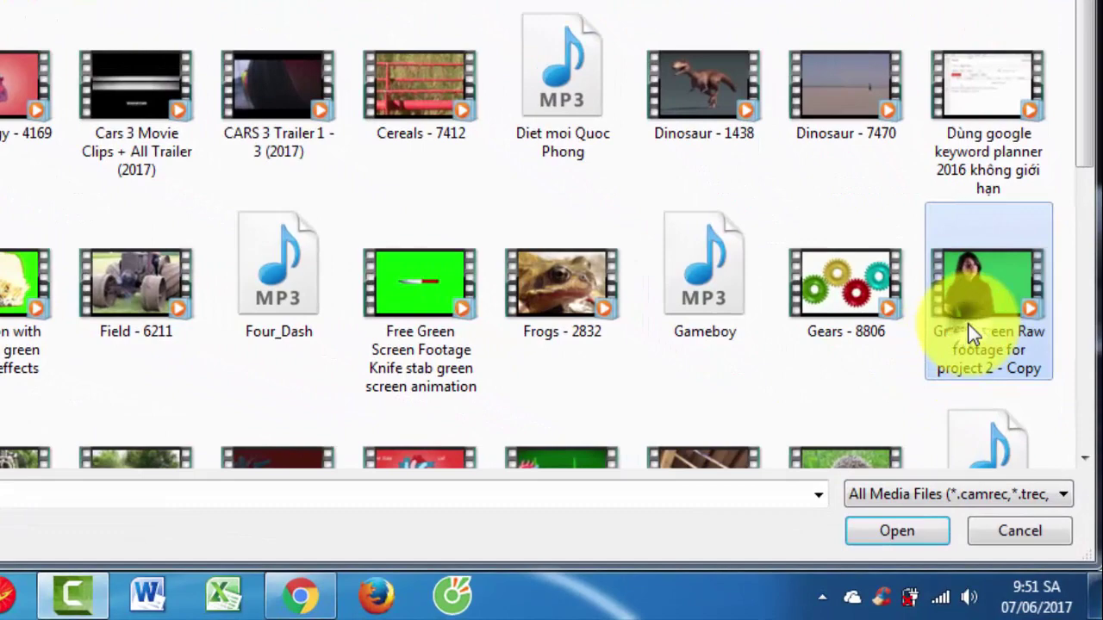
right_click(971, 333)
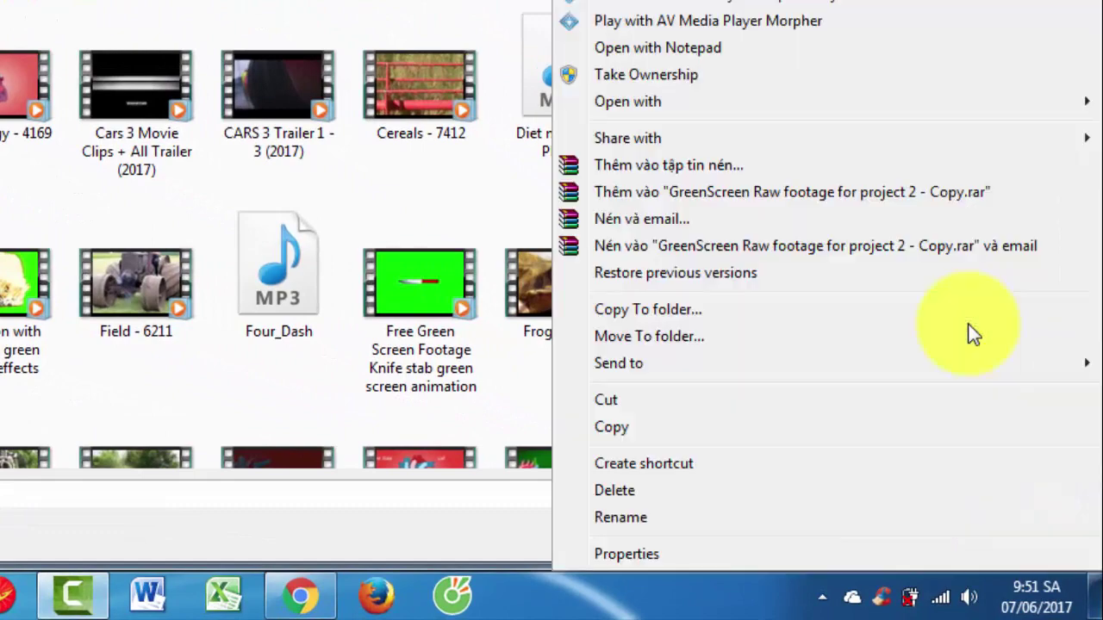
left_click(696, 562)
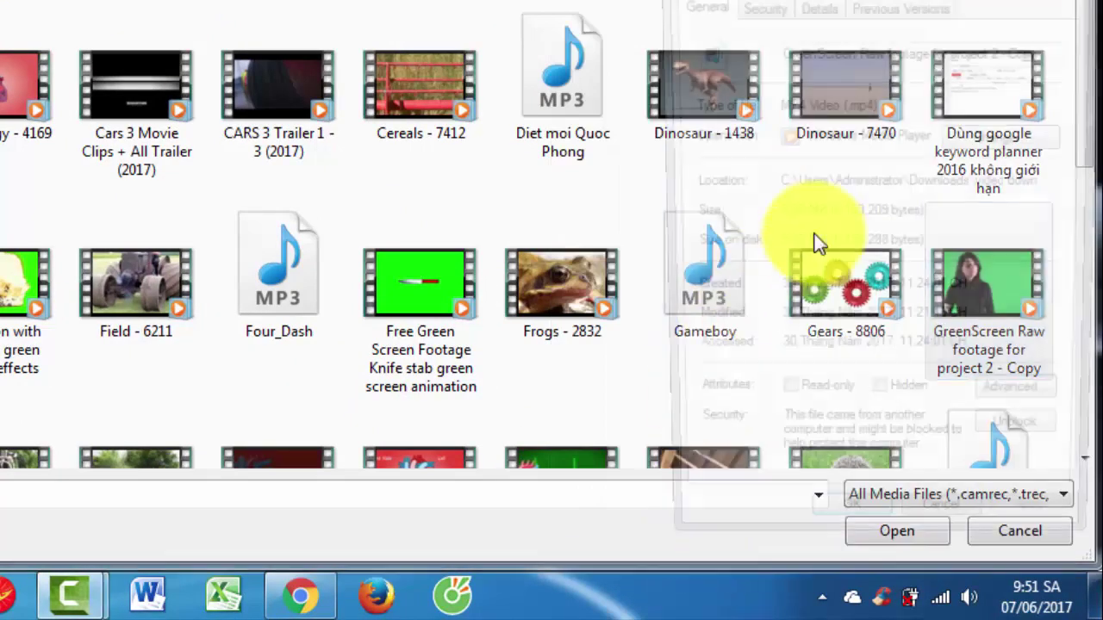
left_click_drag(639, 0, 307, 0)
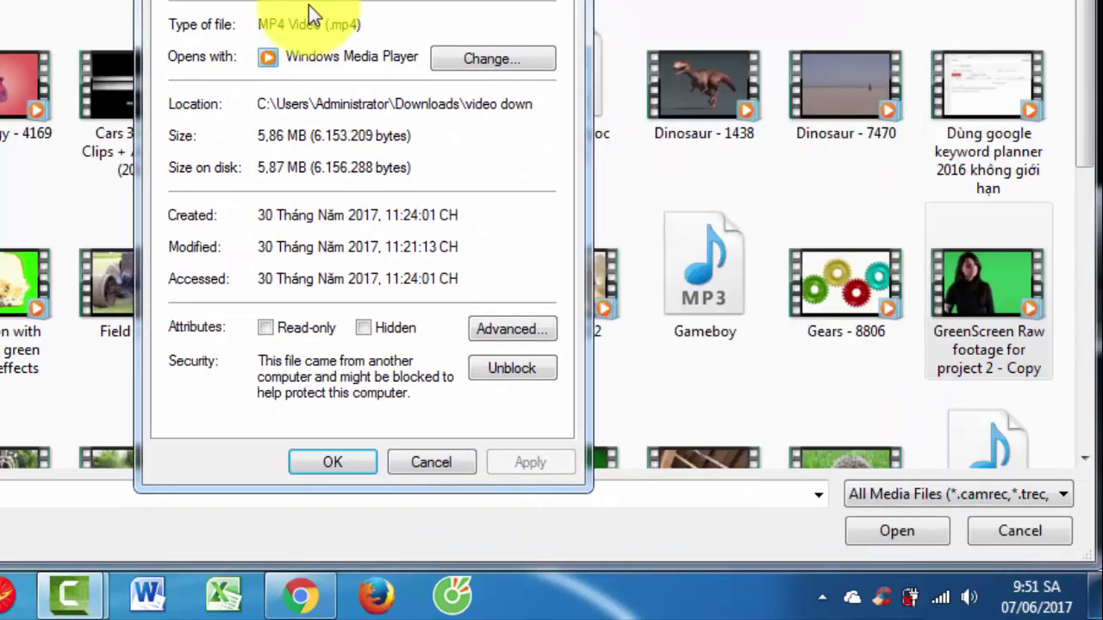
left_click(260, 31)
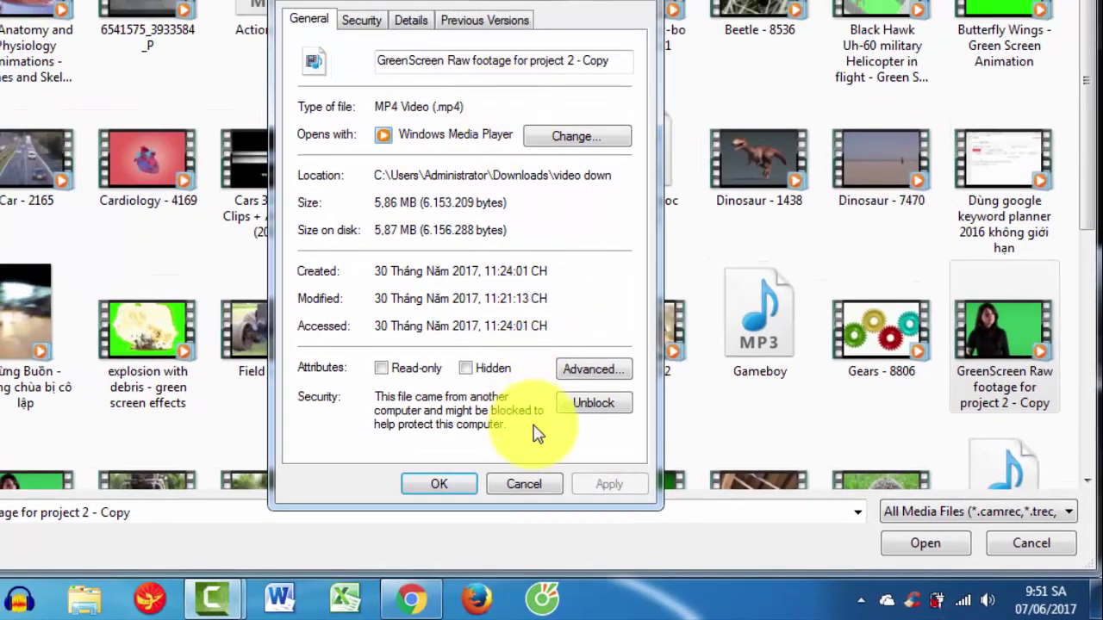
left_click(450, 485)
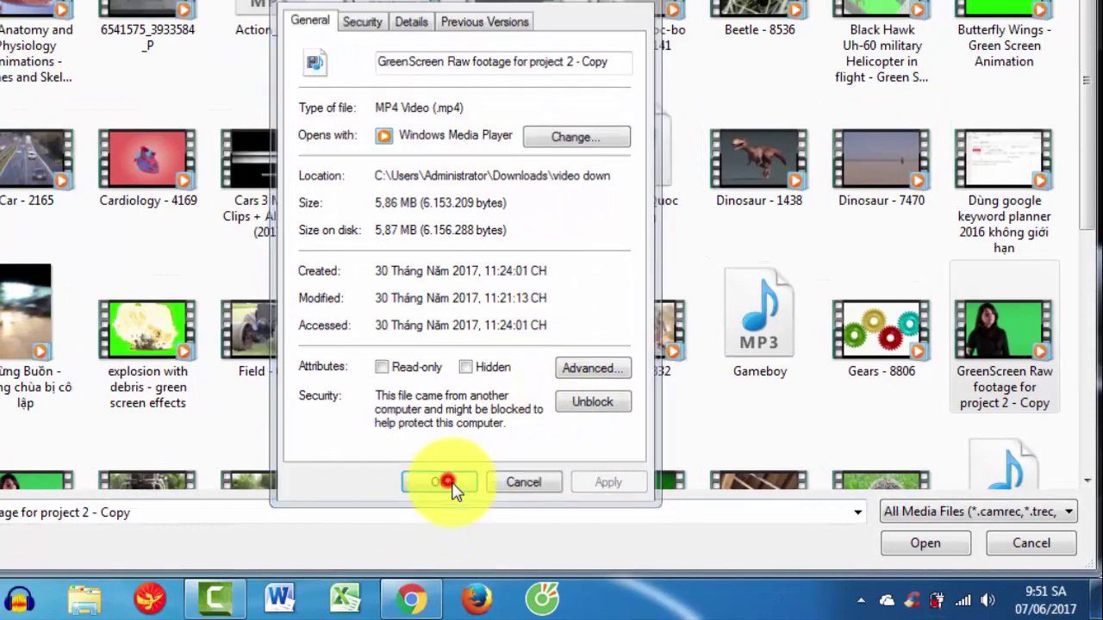
Try to import "GreenScreen Raw footage for project 2 - Copy" into the project, and minimize Camtasia Studio.
left_click(926, 544)
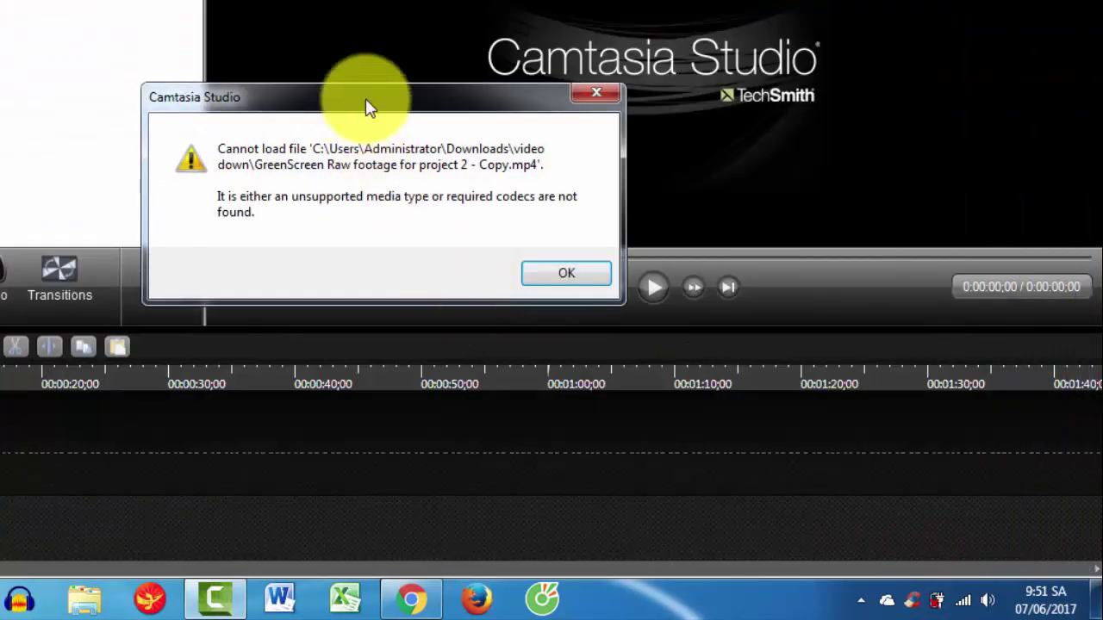
left_click_drag(365, 100, 421, 102)
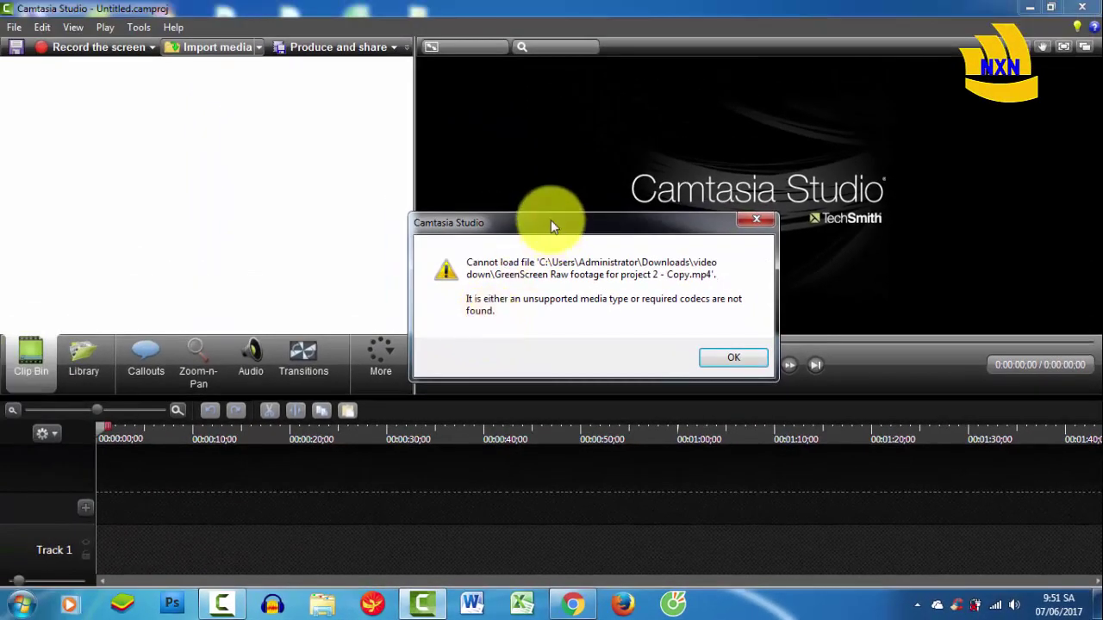
left_click_drag(550, 221, 554, 167)
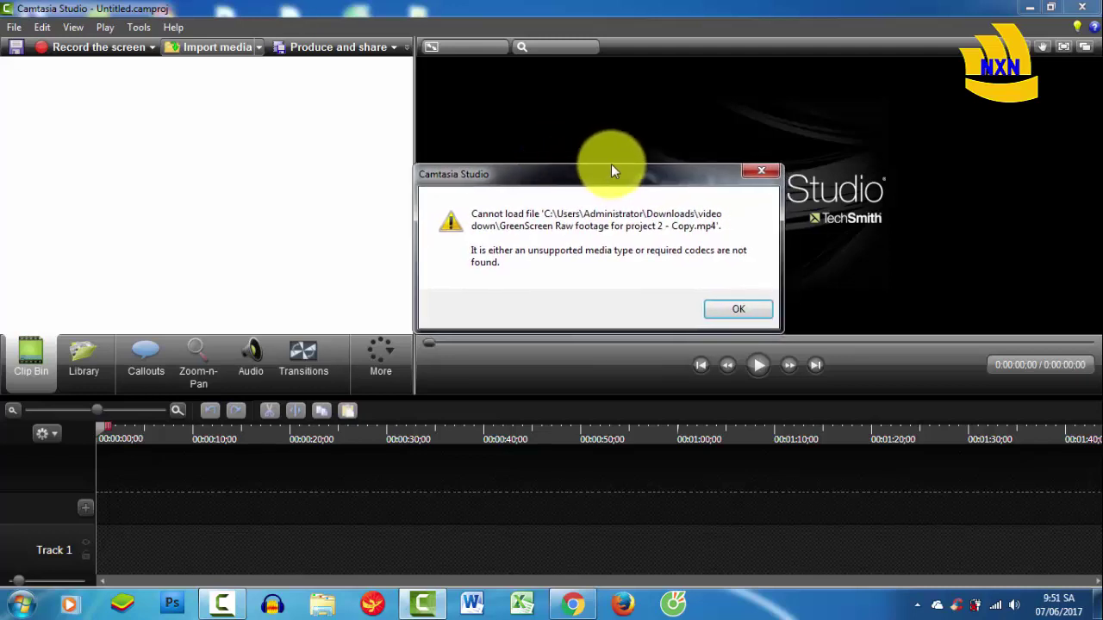
left_click(725, 307)
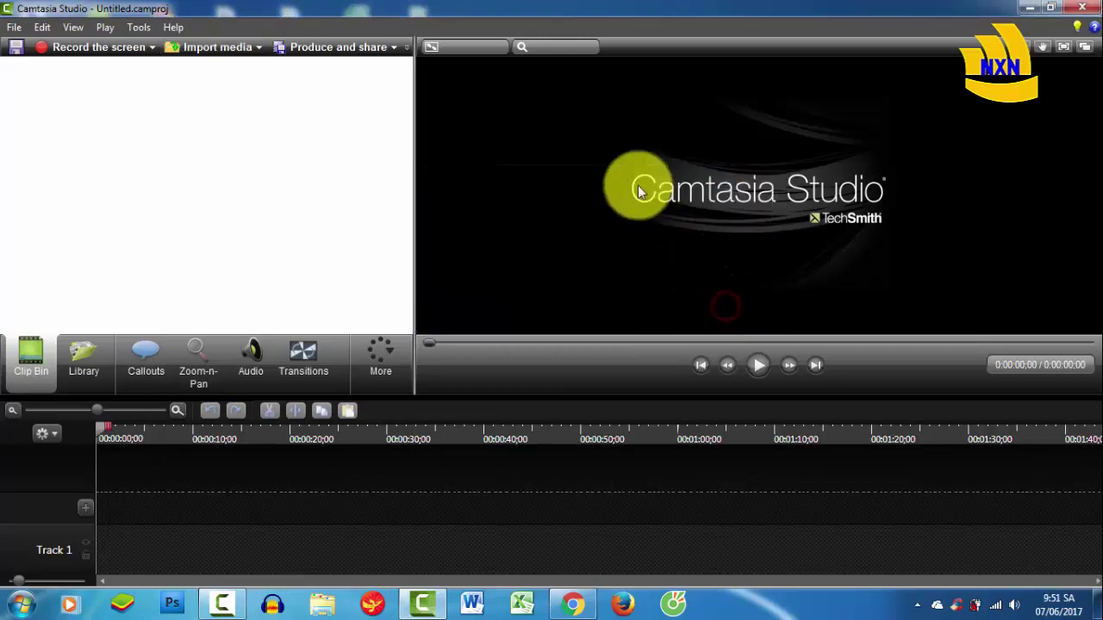
left_click(1029, 6)
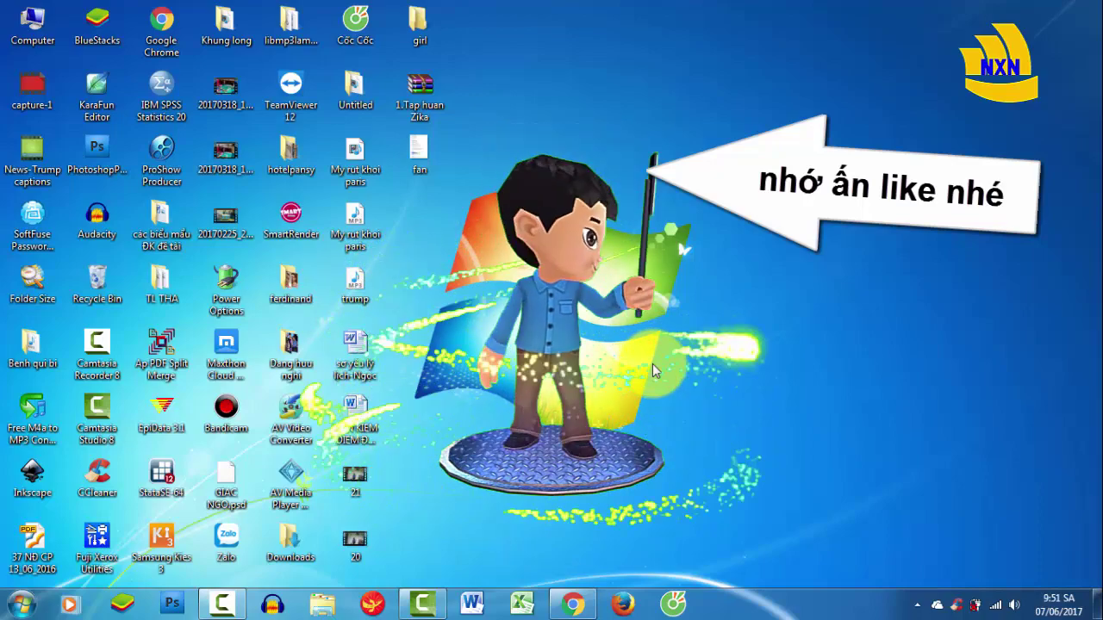
Launch AV Video Converter from the desktop and enlarge its window.
left_click(340, 479)
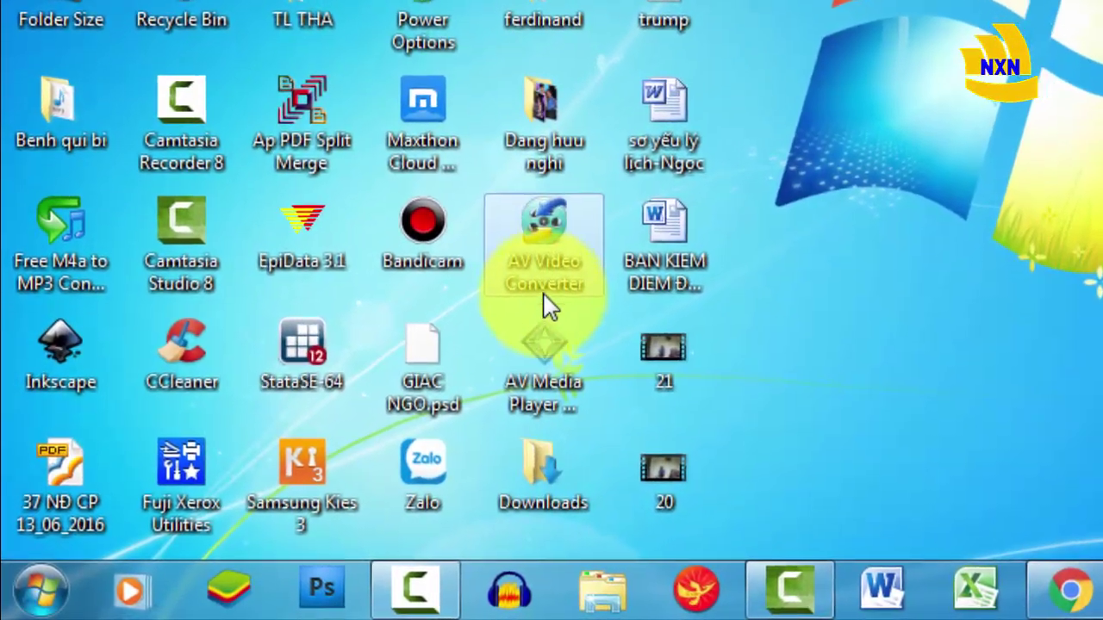
left_click(556, 256)
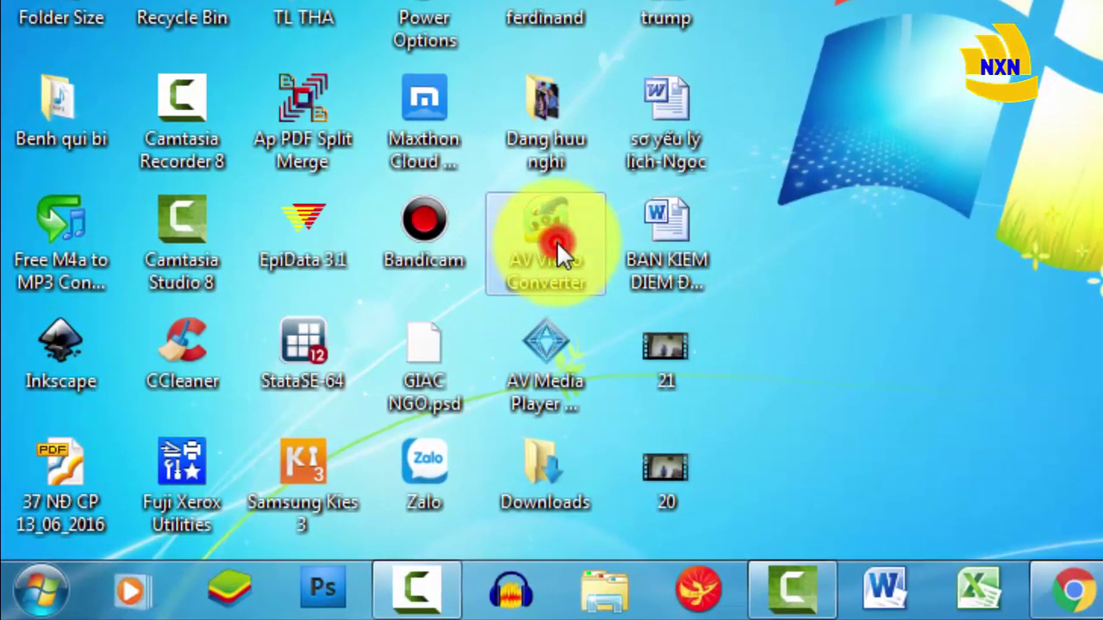
left_click(557, 241)
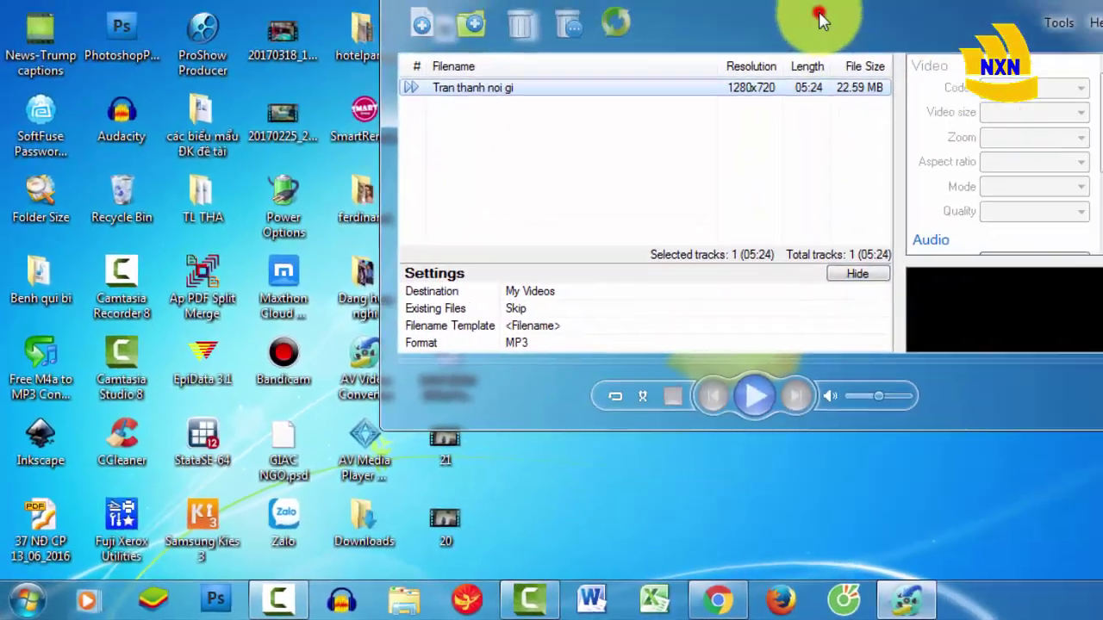
left_click_drag(884, 13, 881, 0)
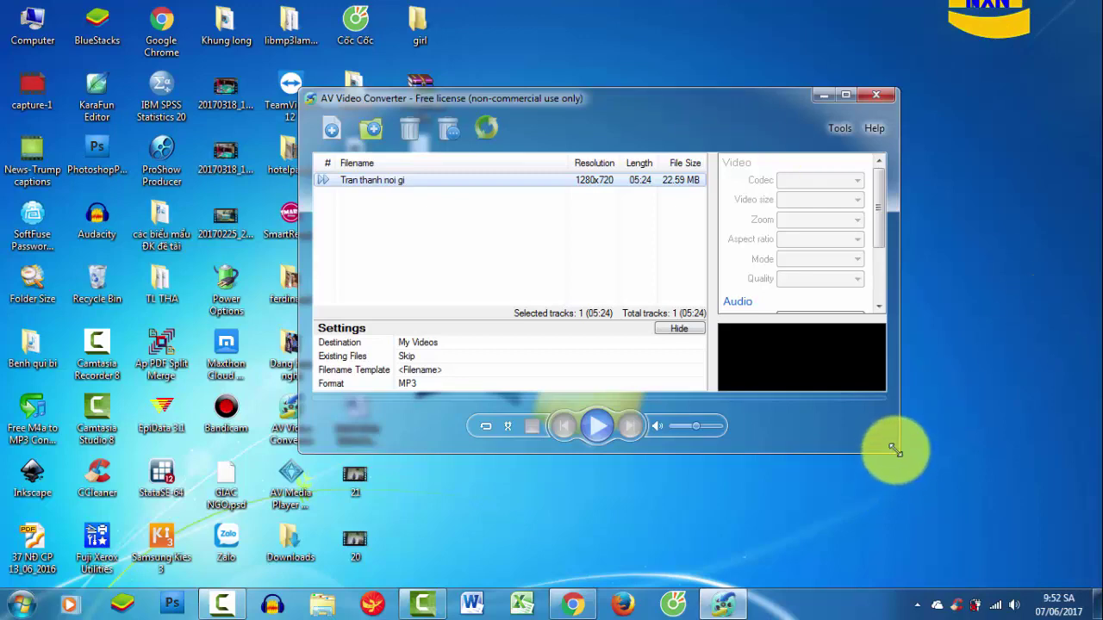
left_click_drag(896, 452, 976, 534)
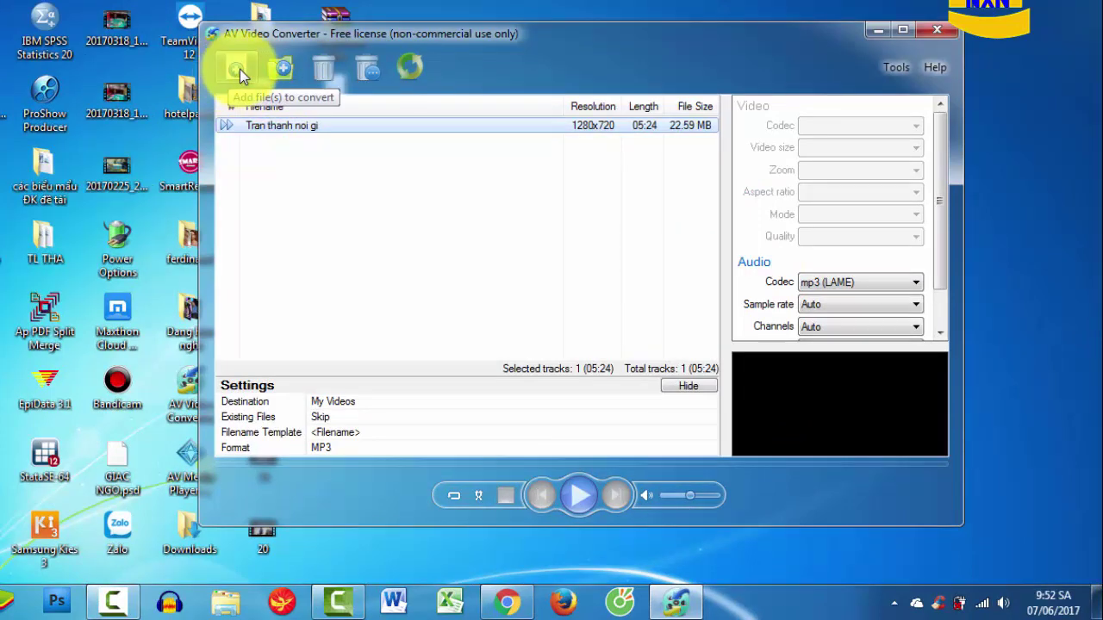
Add "GreenScreen Raw footage for project 2" from the Downloads folder "video down" to the list of files to convert.
left_click(238, 70)
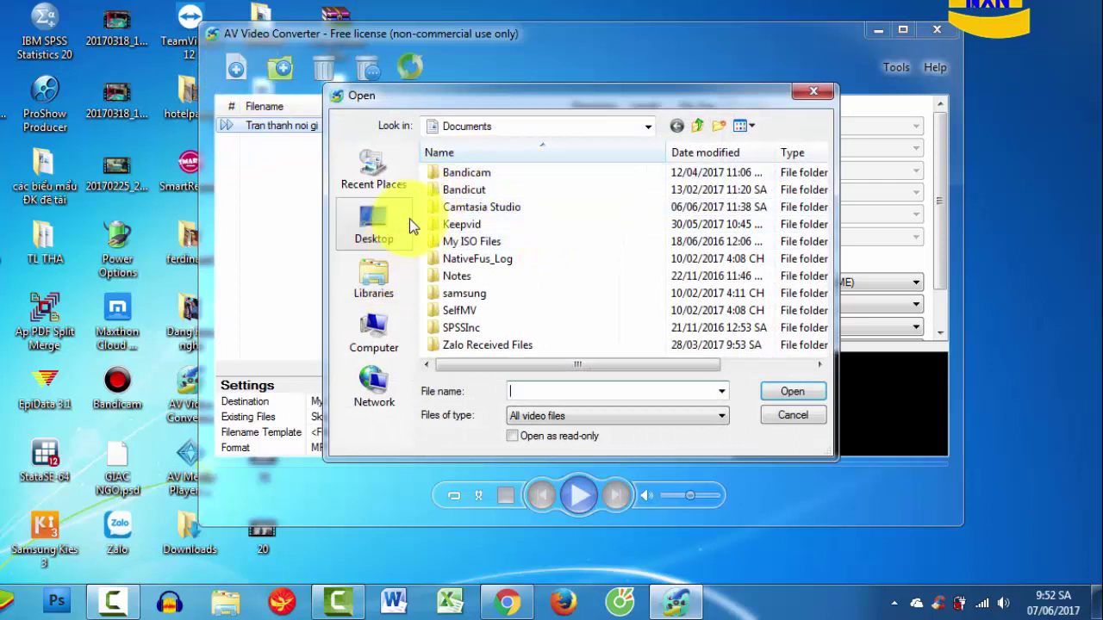
left_click(386, 217)
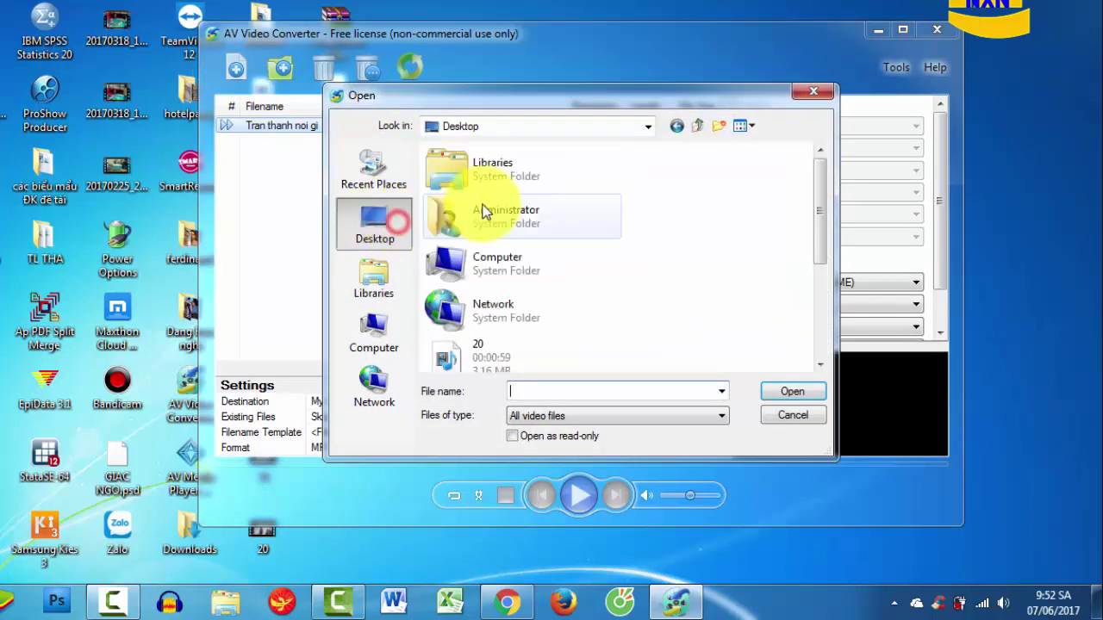
scroll(490, 252, "down", 5)
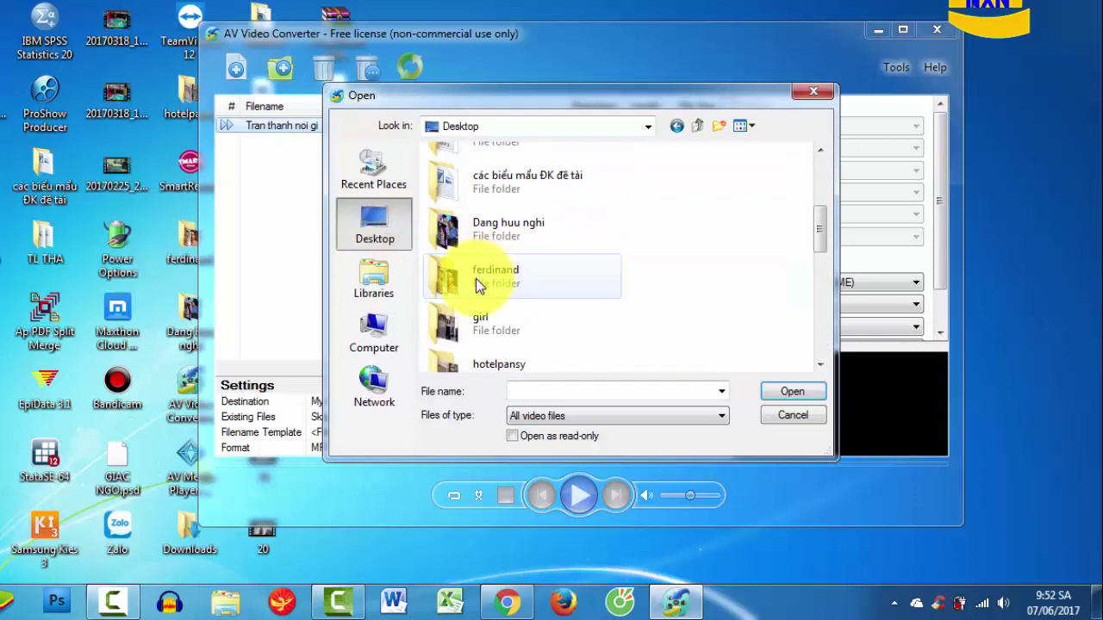
left_click(475, 278)
key("End")
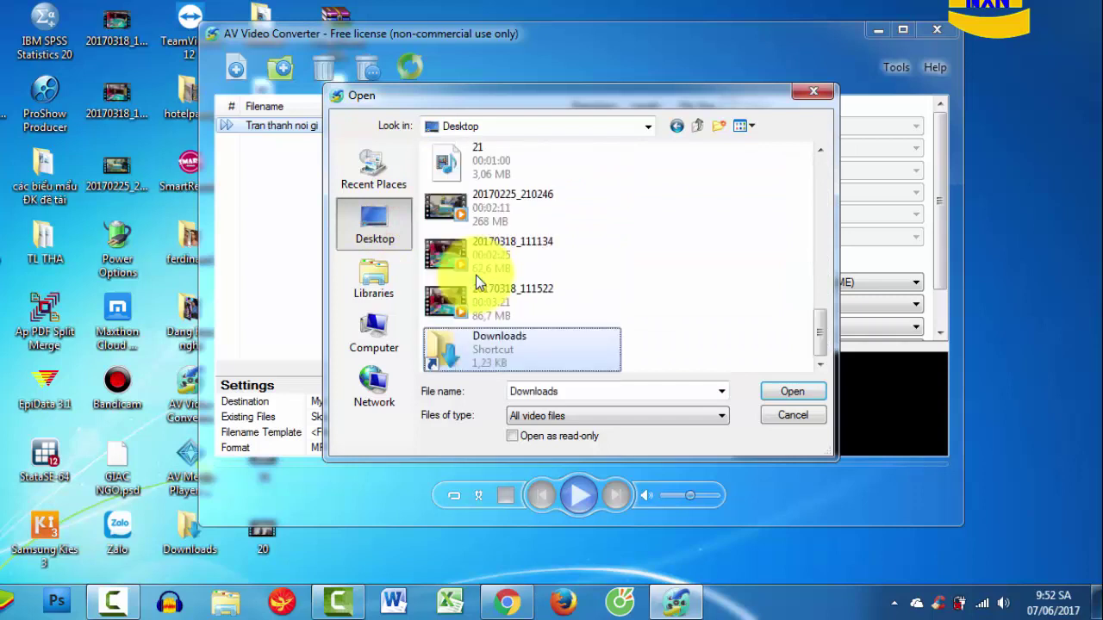
double_click(500, 343)
left_click(571, 227)
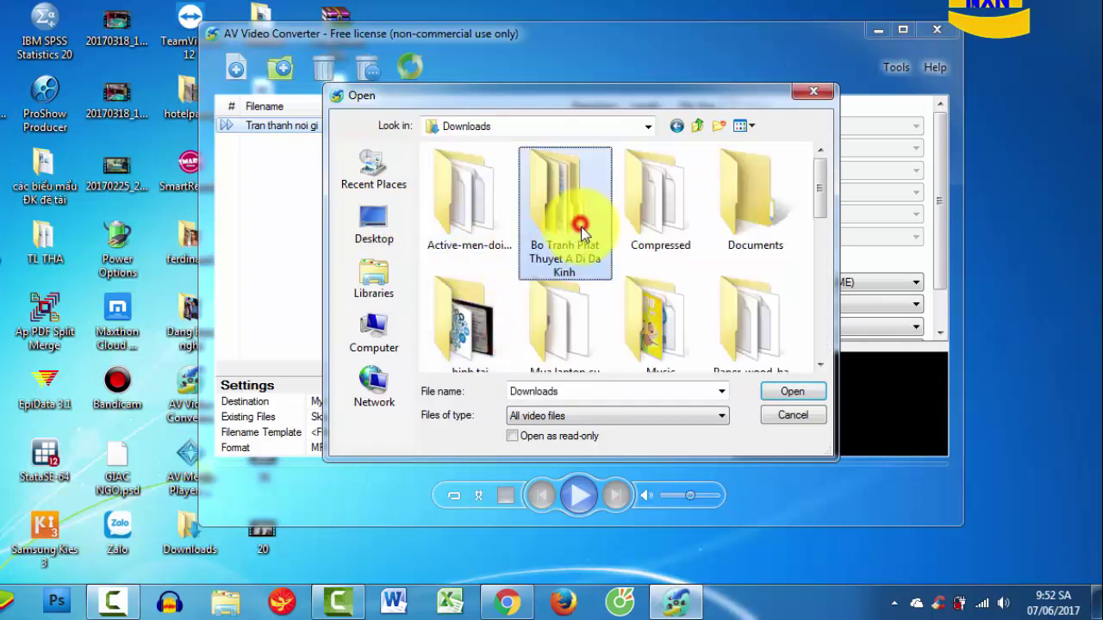
key("v")
double_click(457, 211)
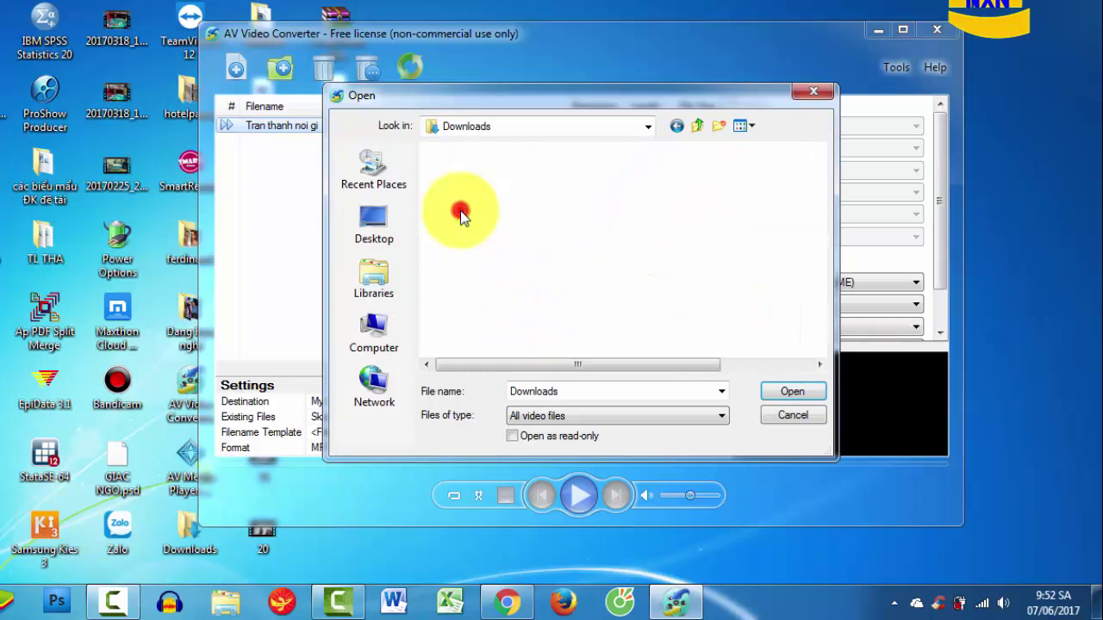
left_click_drag(816, 181, 815, 247)
left_click(754, 289)
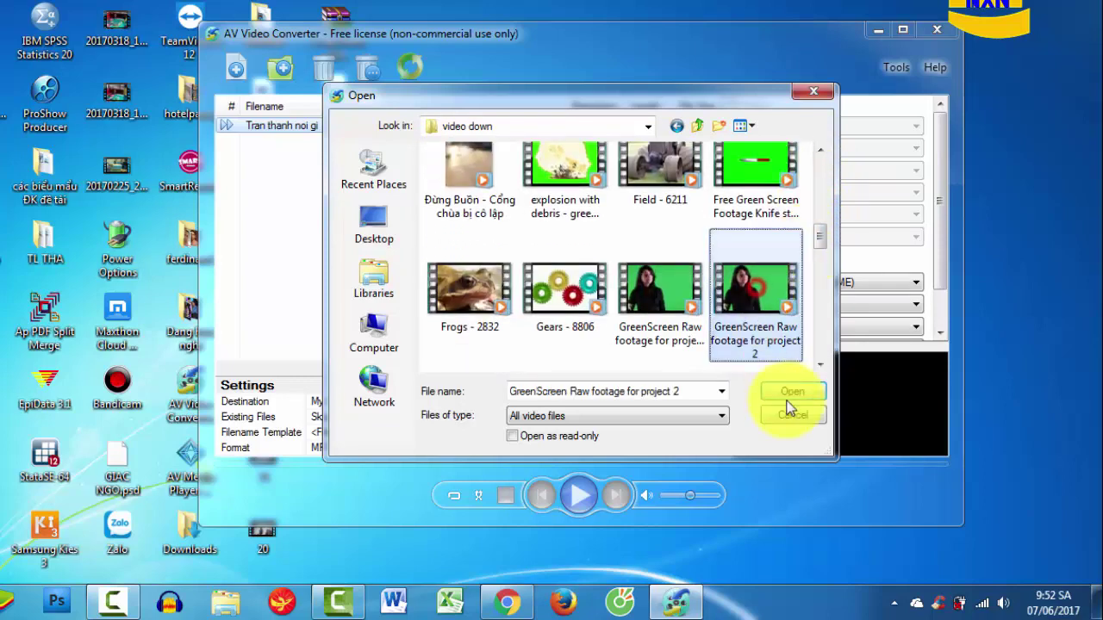
left_click(791, 392)
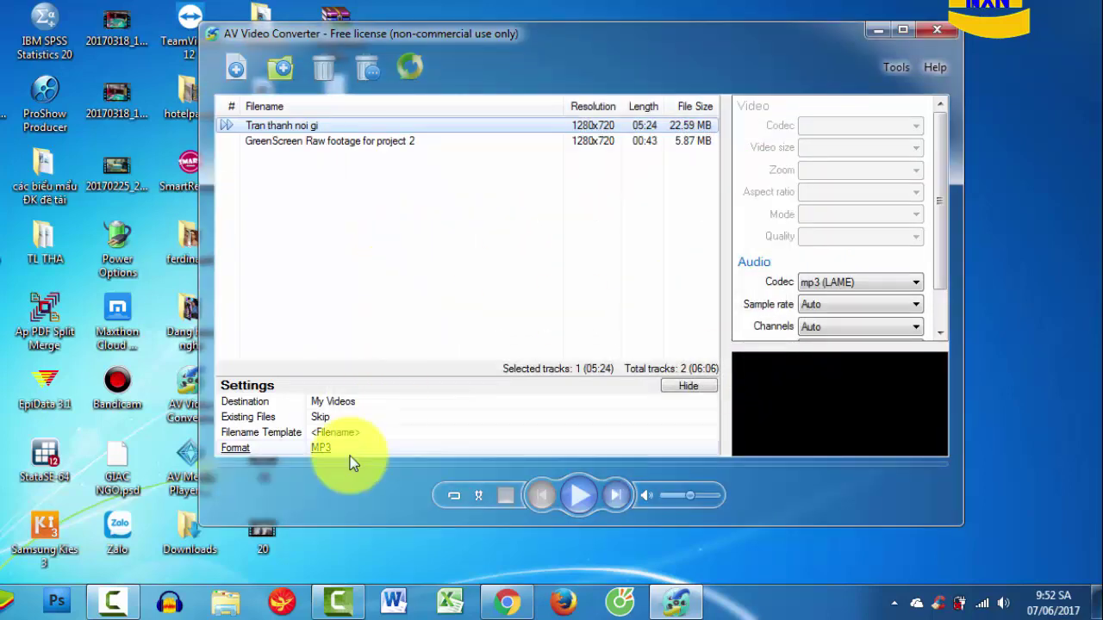
Set the output format of the conversion to WMV video.
left_click(317, 449)
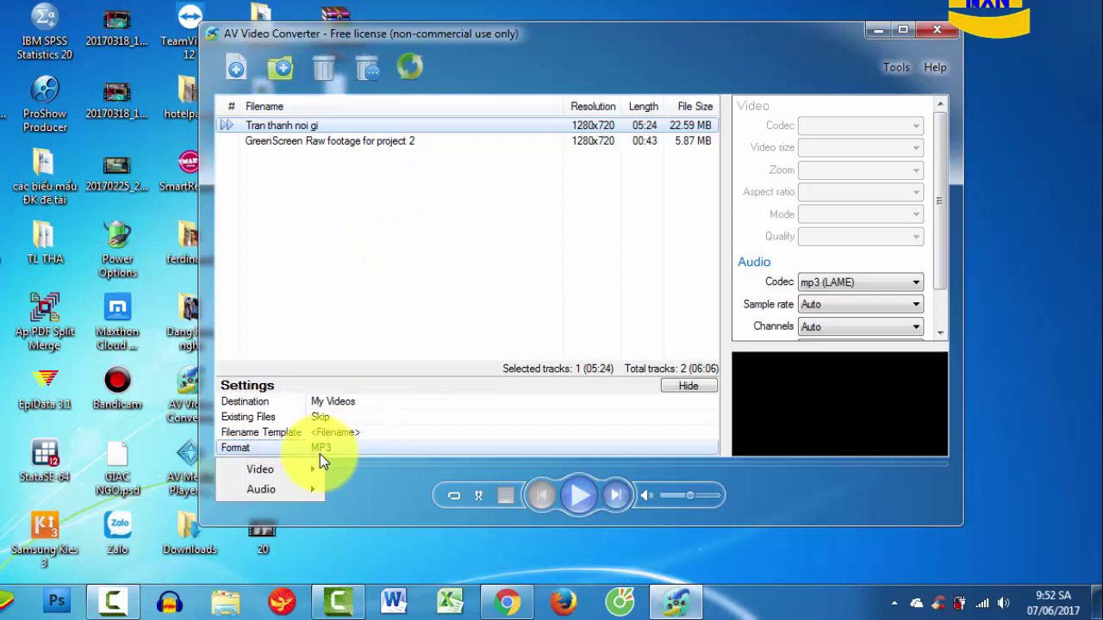
mouse_move(316, 470)
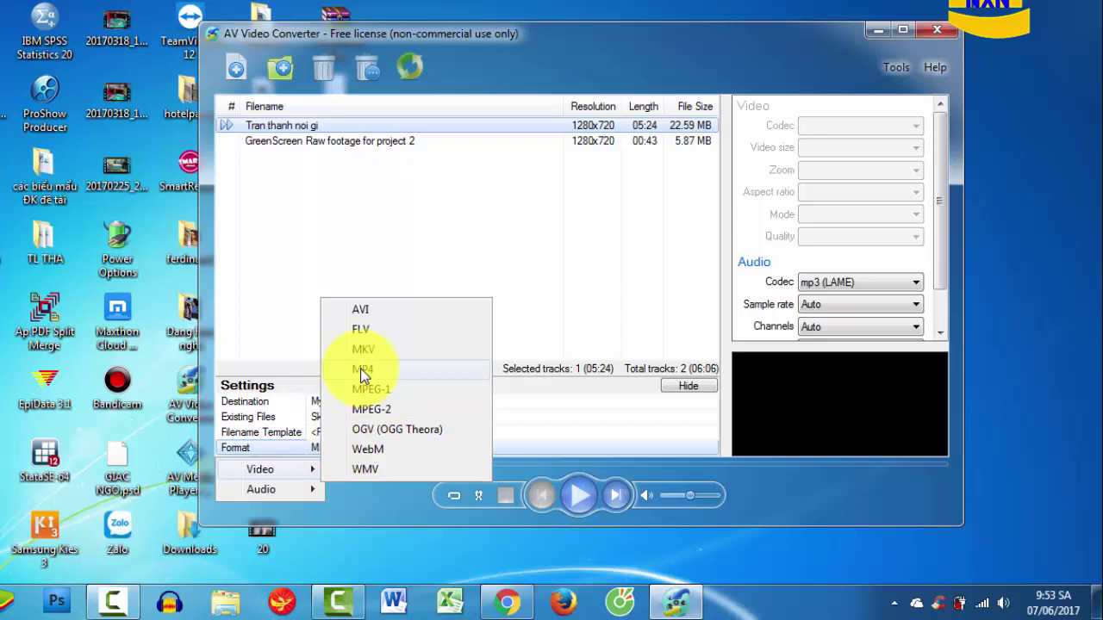
left_click(370, 469)
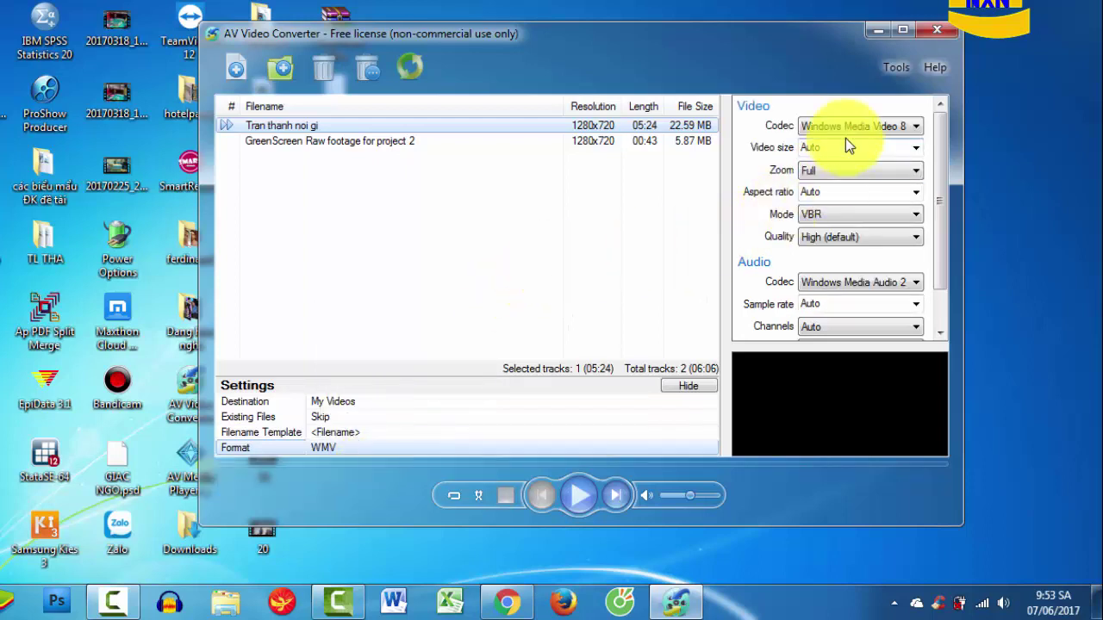
left_click(755, 50)
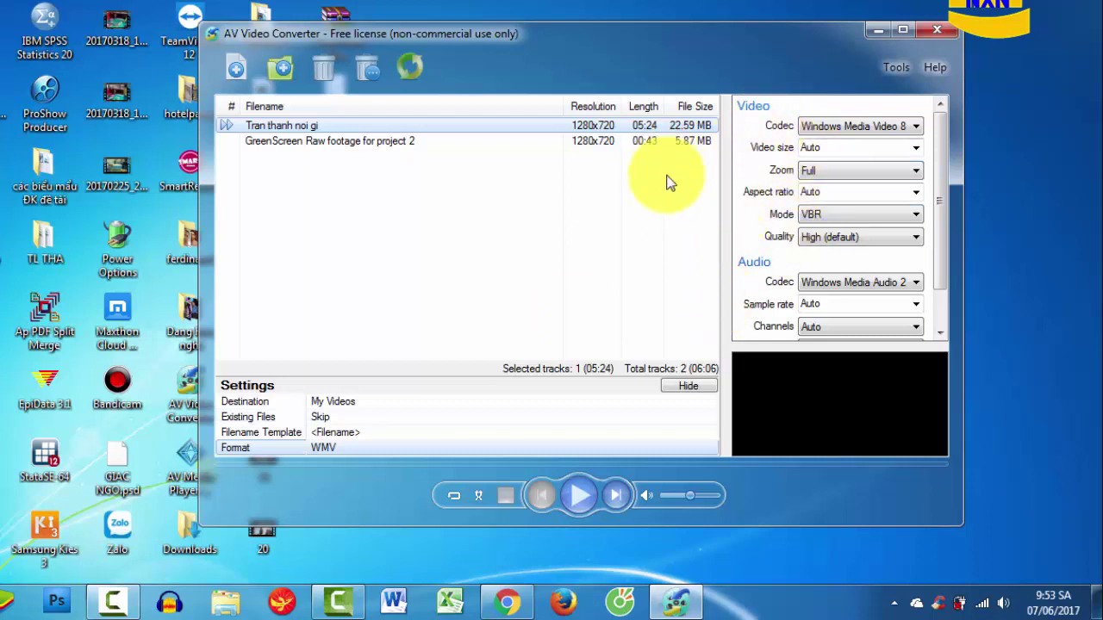
Play the "GreenScreen Raw footage for project 2" video in the converter's preview.
left_click(577, 497)
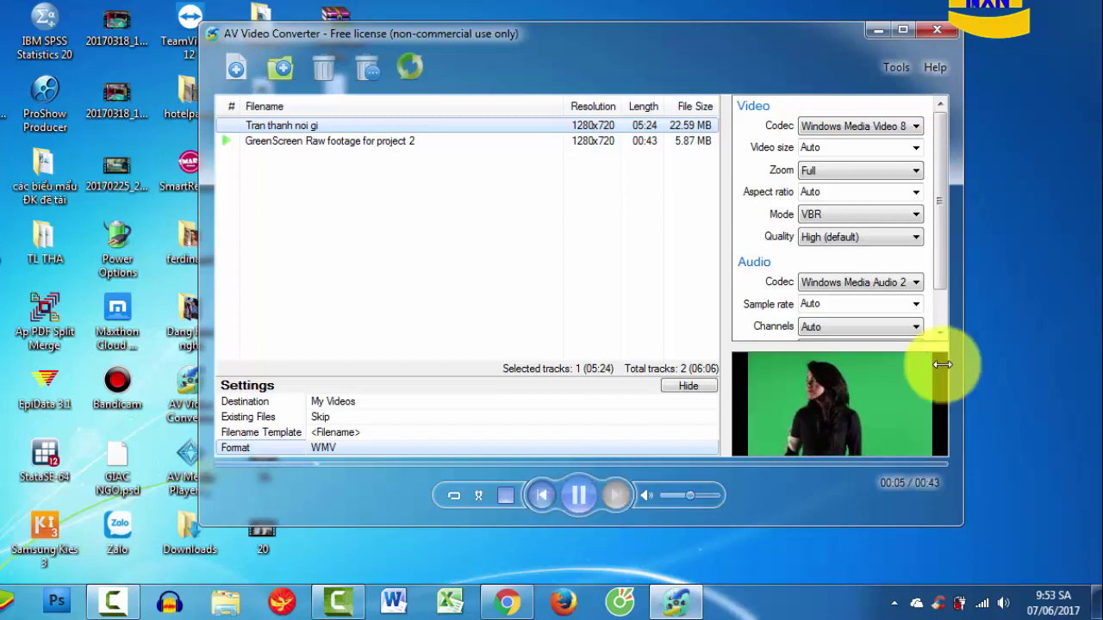
Pause the preview, convert the listed videos to WMV, and clear and close the conversion log.
left_click(576, 497)
mouse_move(937, 246)
left_mouse_down()
mouse_move(943, 283)
mouse_move(943, 248)
left_mouse_up()
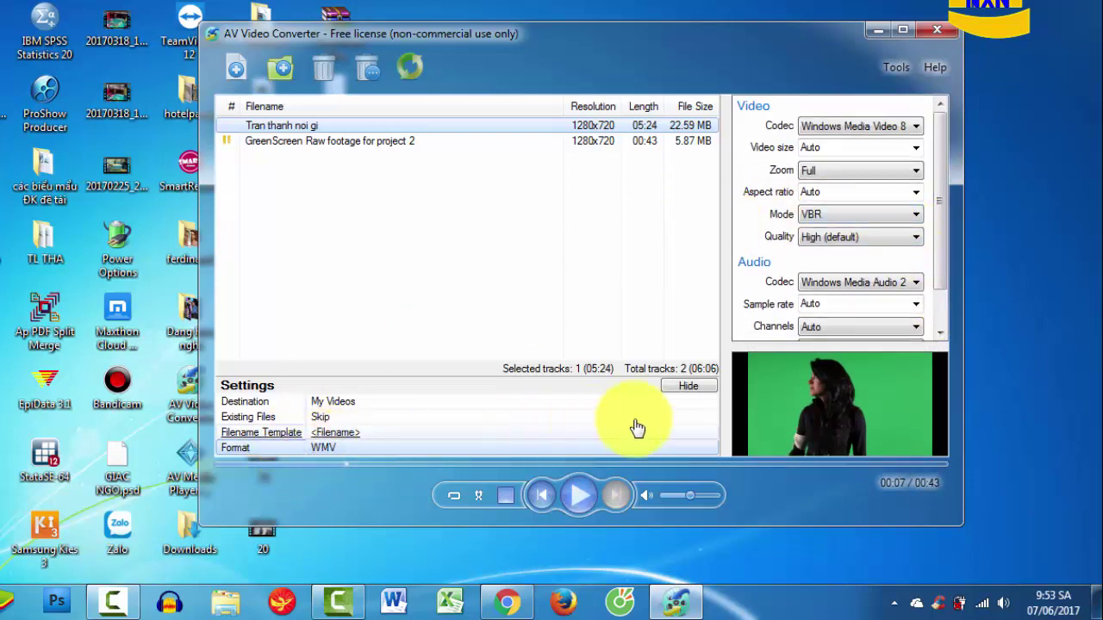
left_click(412, 71)
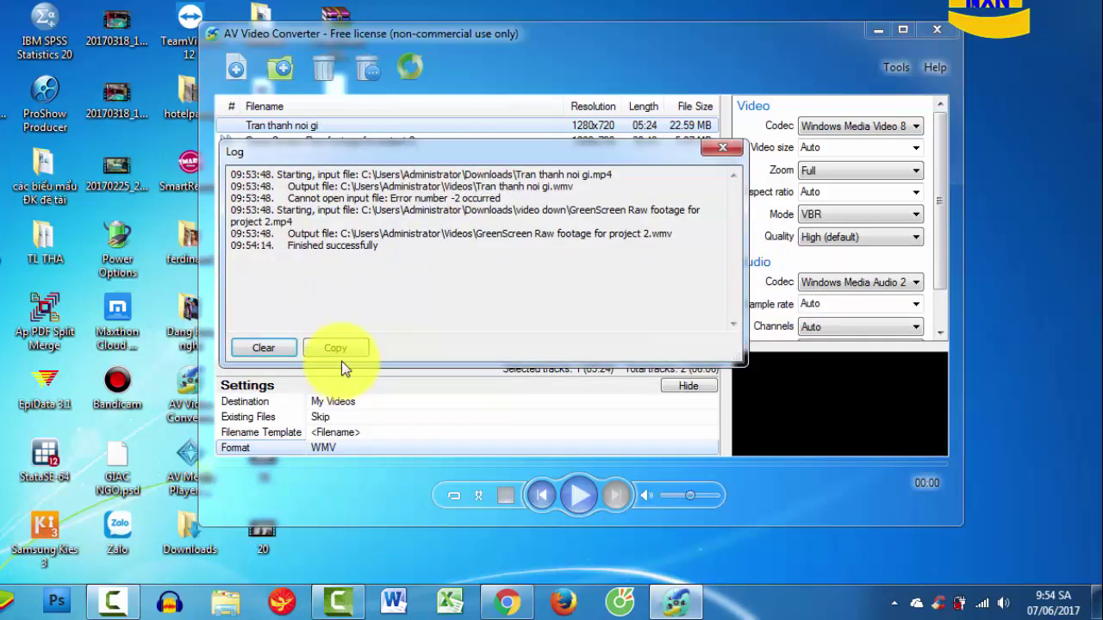
left_click(263, 347)
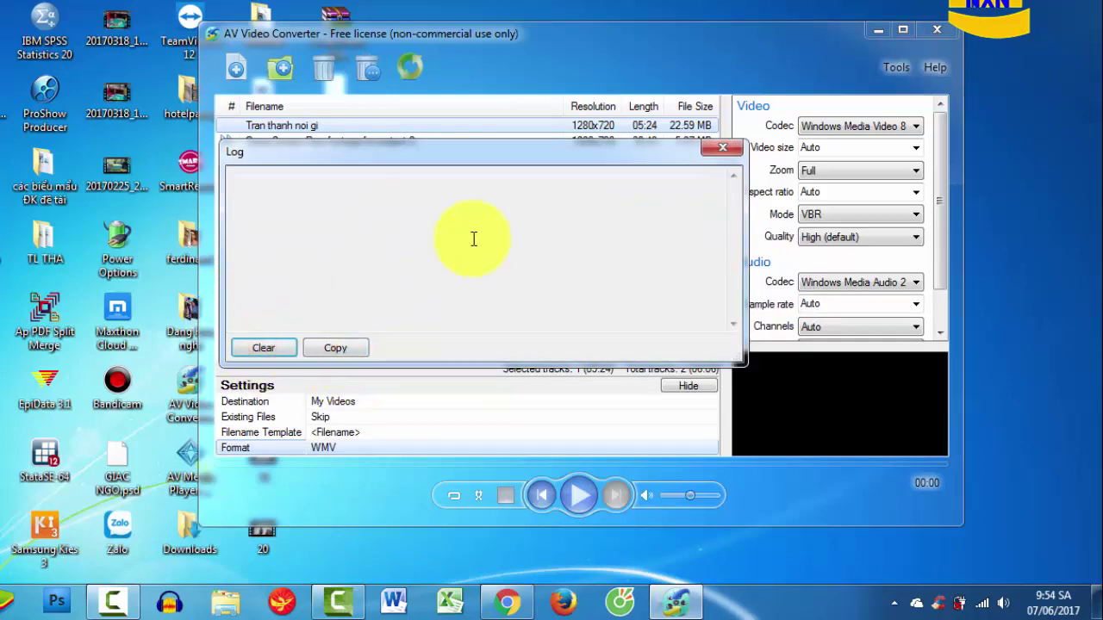
left_click(704, 153)
Check the destination folder set for the converted "GreenScreen Raw footage for project 2" video.
left_click(344, 140)
left_click(250, 401)
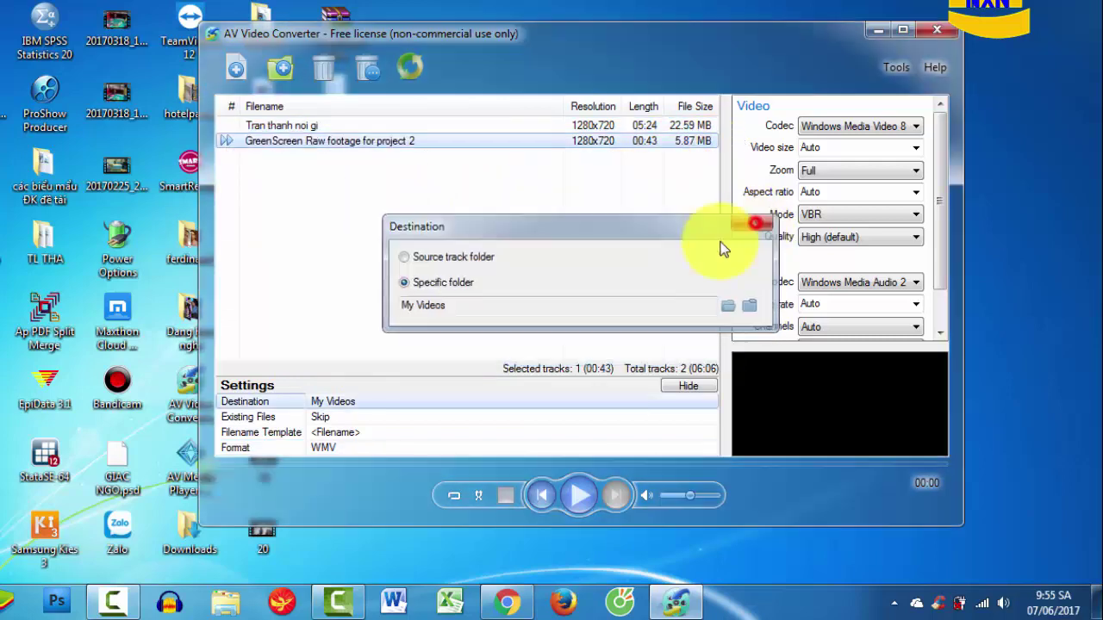
left_click(756, 223)
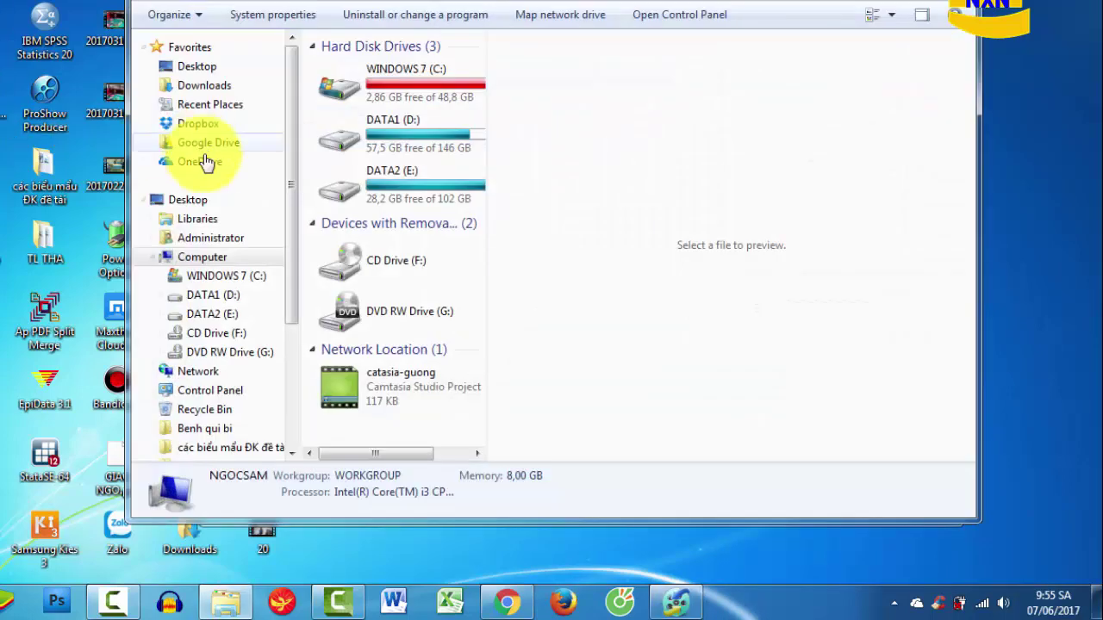
Find the converted "GreenScreen Raw footage for project 2" in the Administrator's My Videos folder in Windows Explorer and play it.
left_click(212, 243)
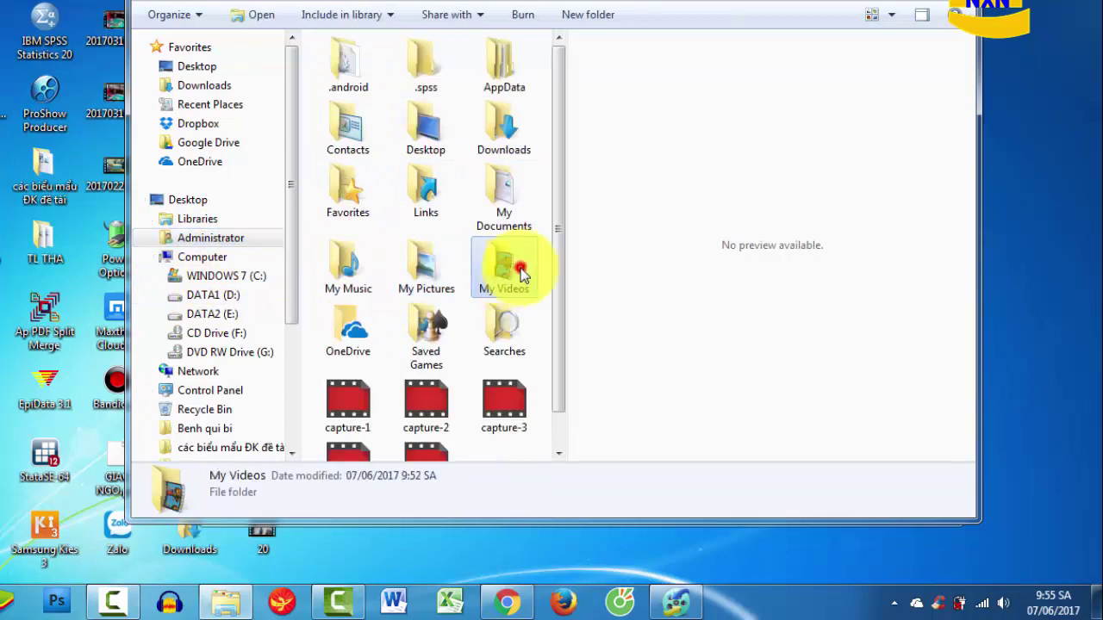
double_click(509, 258)
left_click(365, 98)
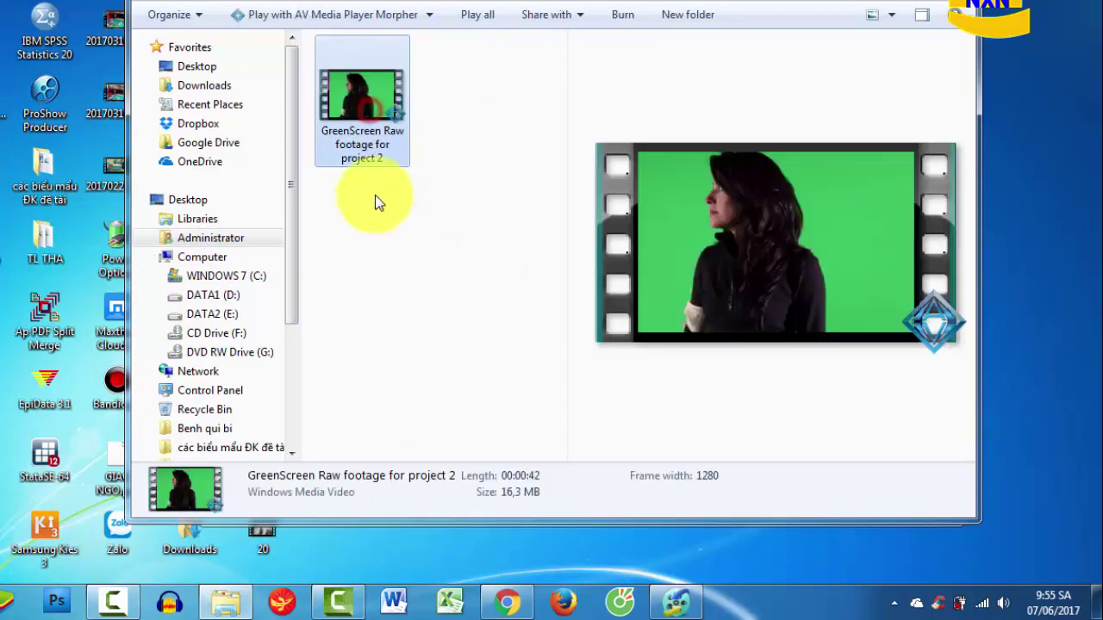
double_click(368, 143)
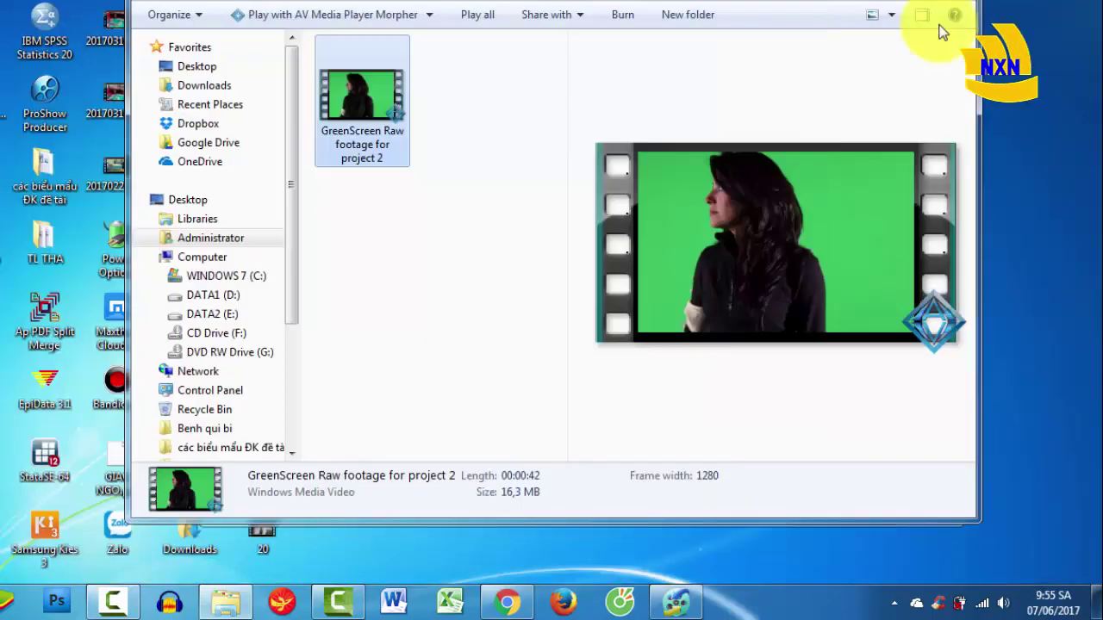
Switch to Camtasia Studio and import the converted "GreenScreen Raw footage for project 2" video from the My Videos folder.
left_click(345, 598)
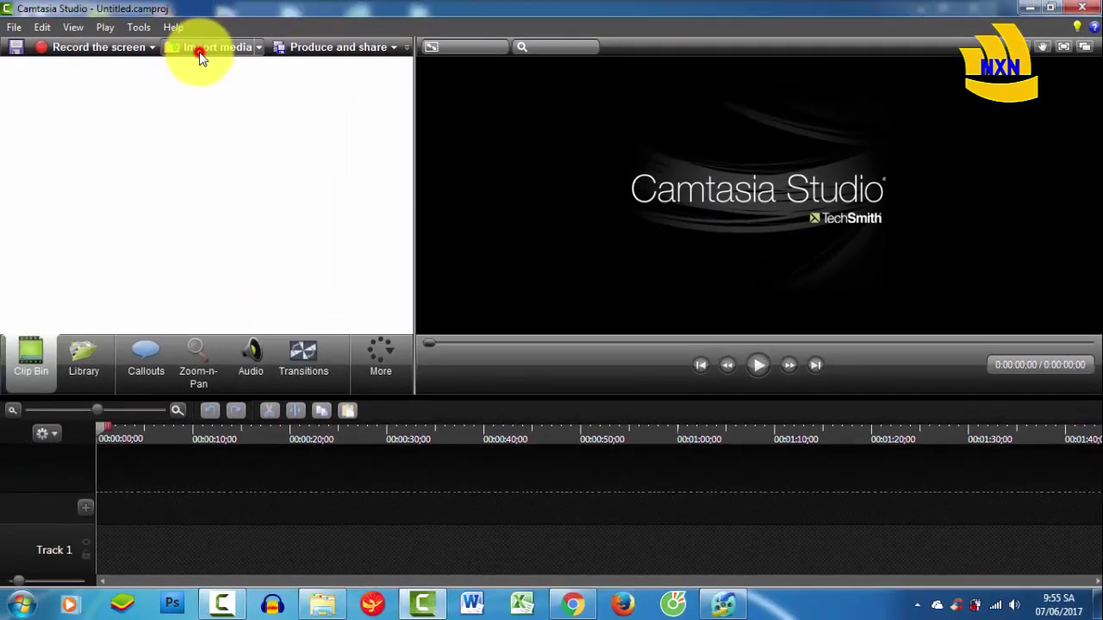
left_click(199, 53)
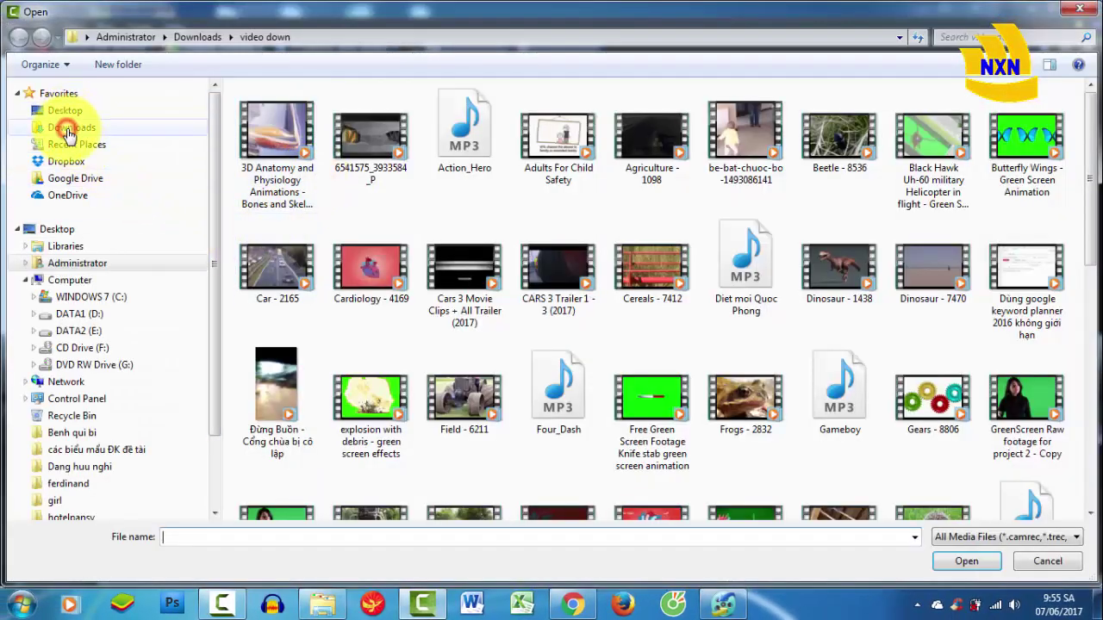
left_click(69, 134)
left_click(78, 264)
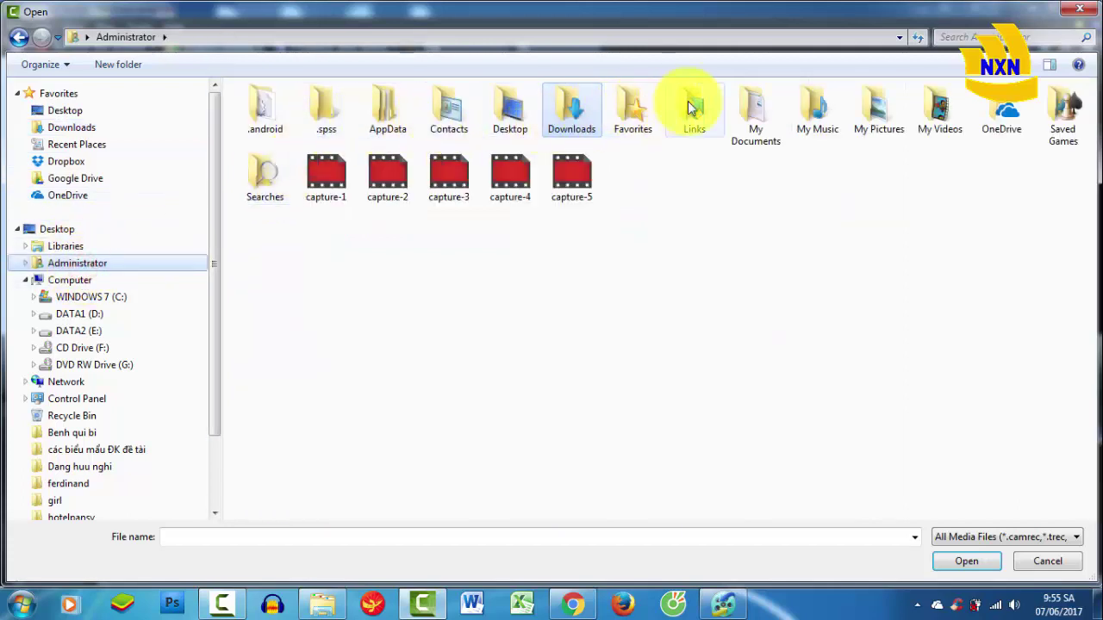
double_click(923, 116)
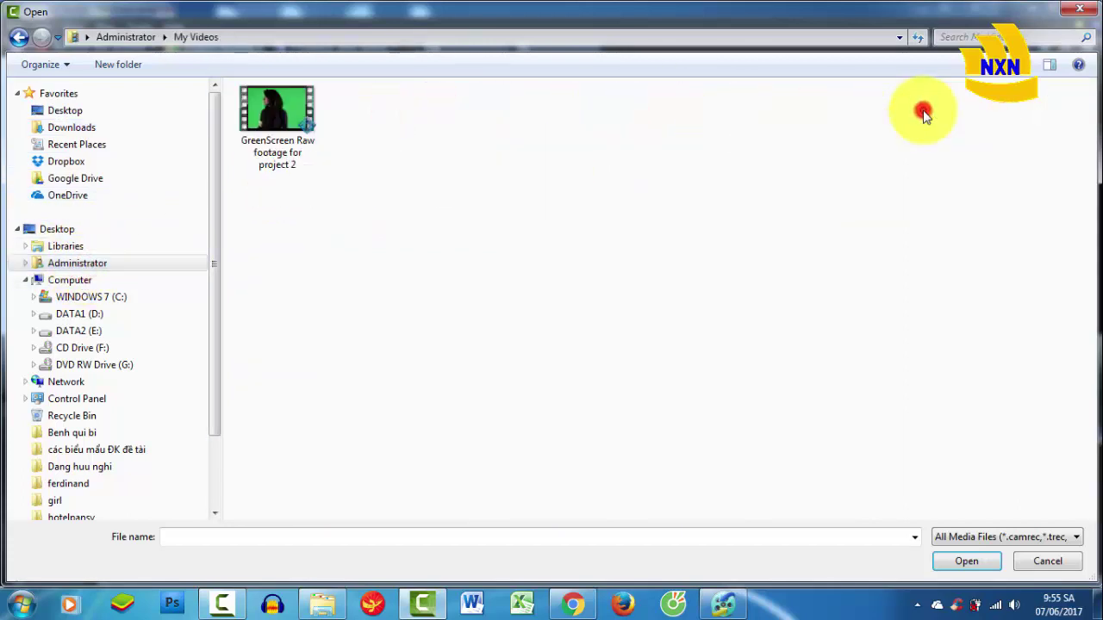
left_click(276, 110)
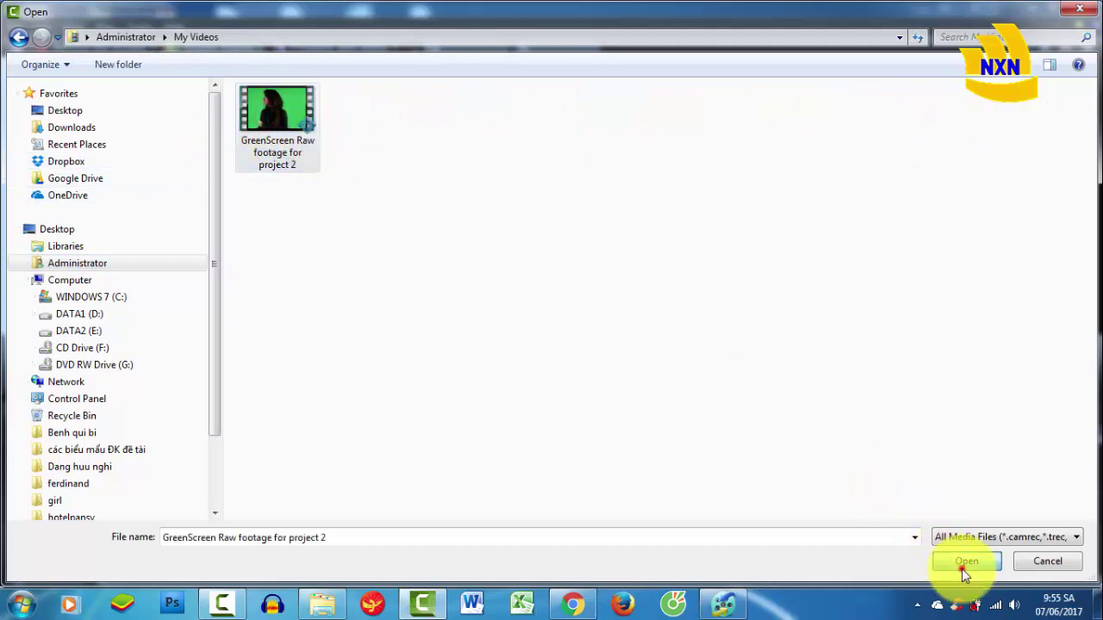
left_click(963, 565)
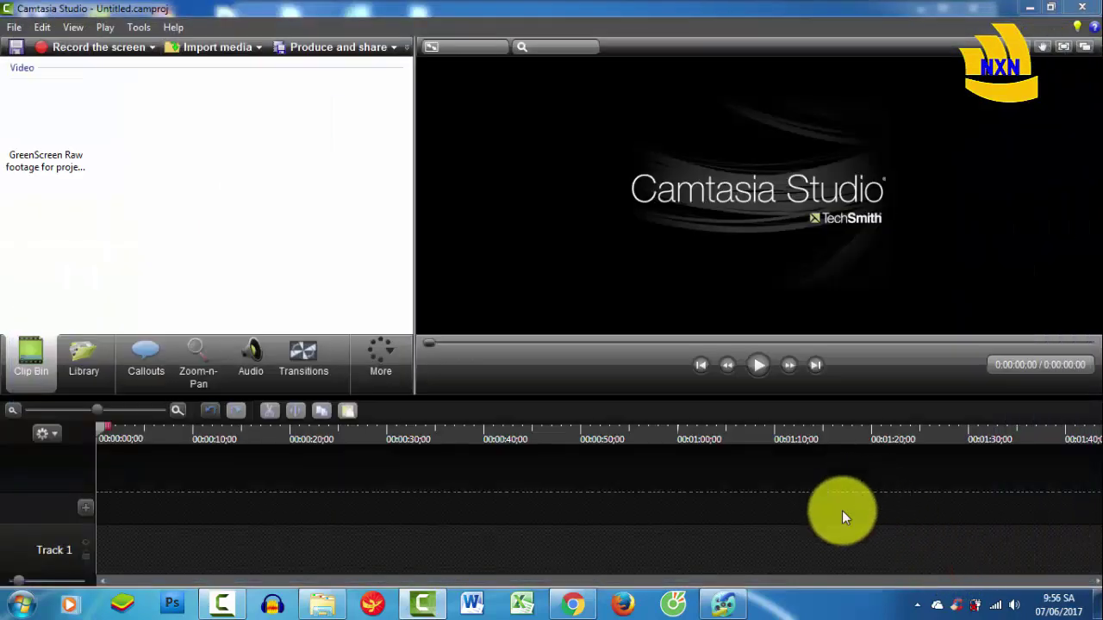
Add the imported "GreenScreen Raw footage for project 2.wmv" clip to the start of Track 1 on the timeline.
left_click(57, 131)
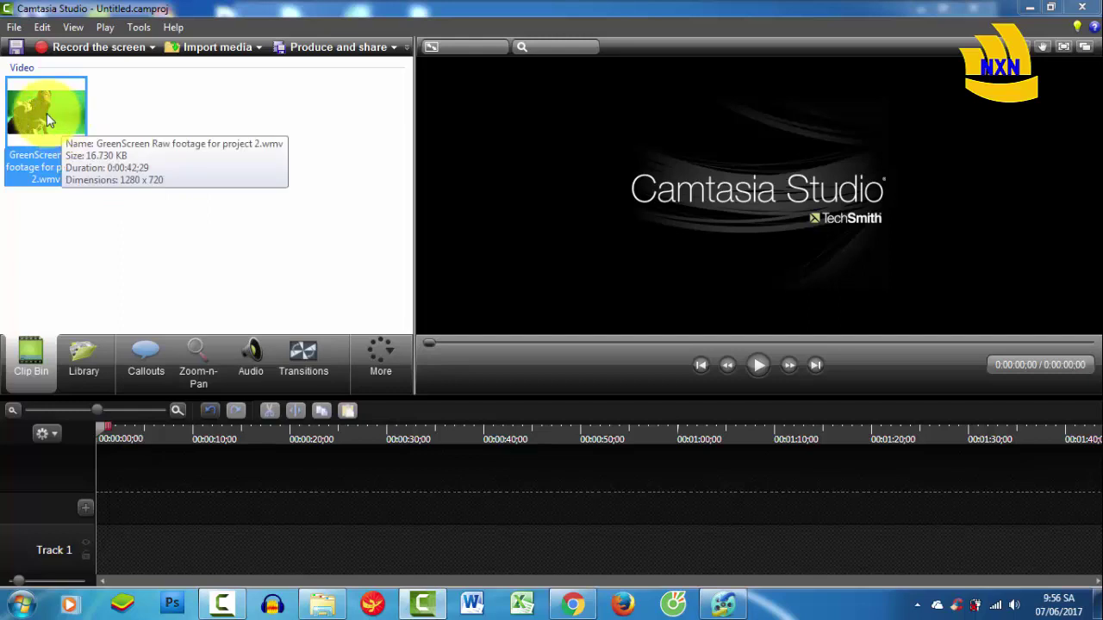
right_click(69, 115)
key("Escape")
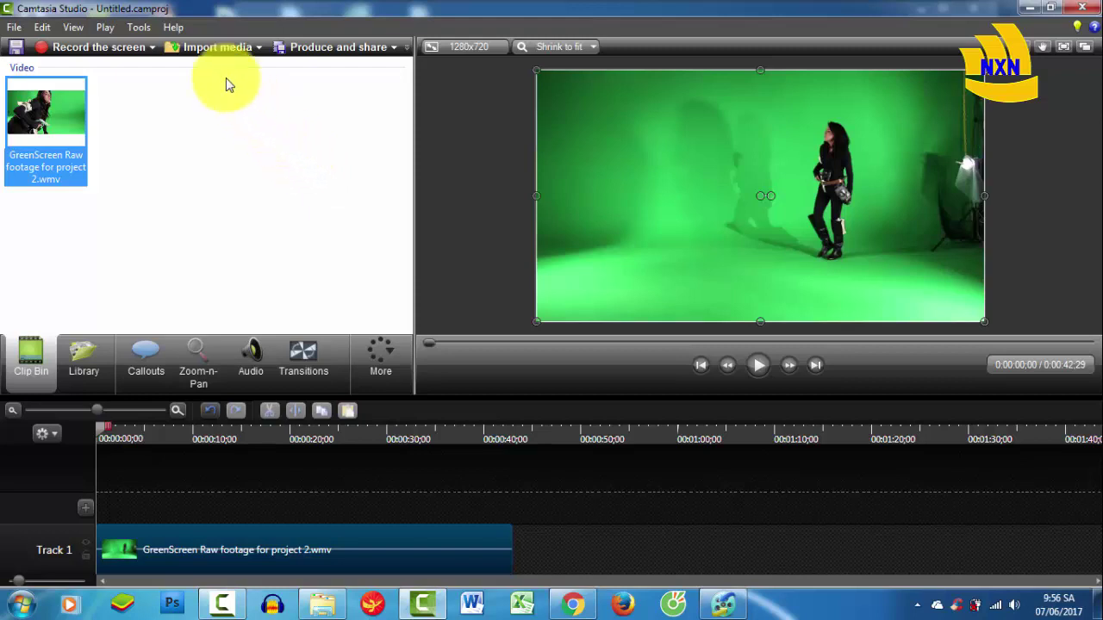
Try to import the MP4 "GreenScreen Raw footage for project 2 - Copy" from the Downloads folder "video down".
left_click(217, 45)
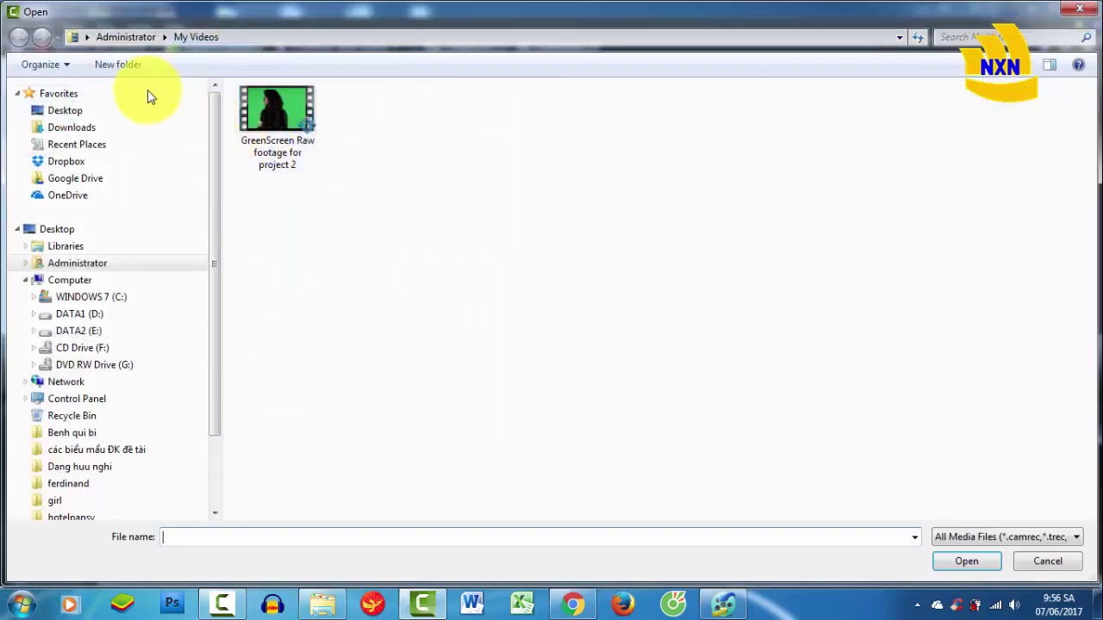
left_click(72, 128)
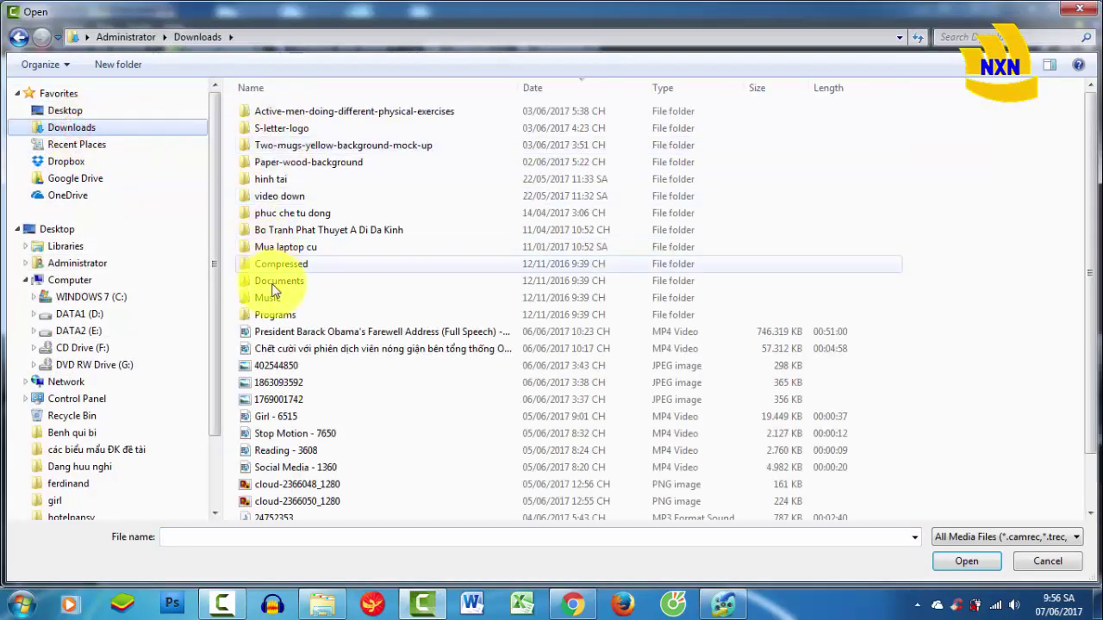
double_click(275, 196)
left_click(1025, 396)
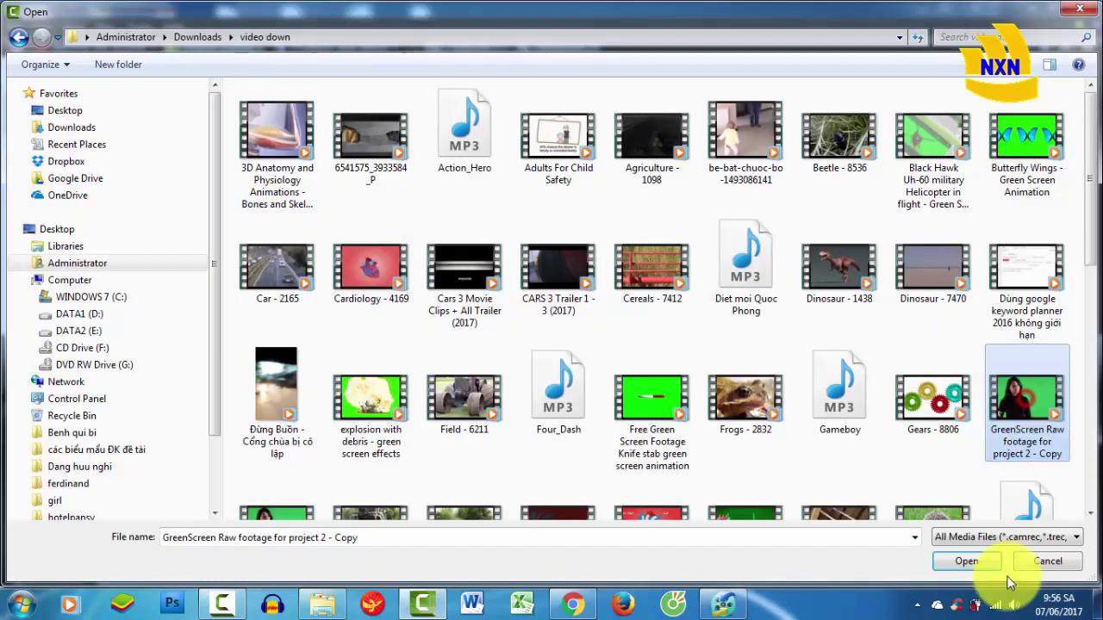
left_click(966, 561)
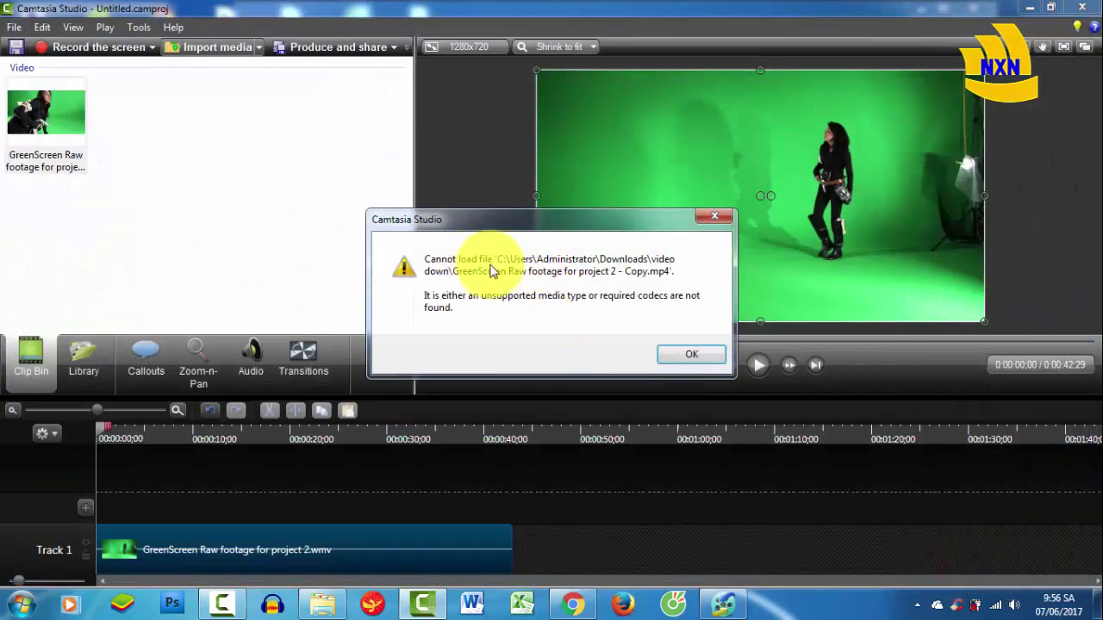
left_click_drag(547, 222, 533, 178)
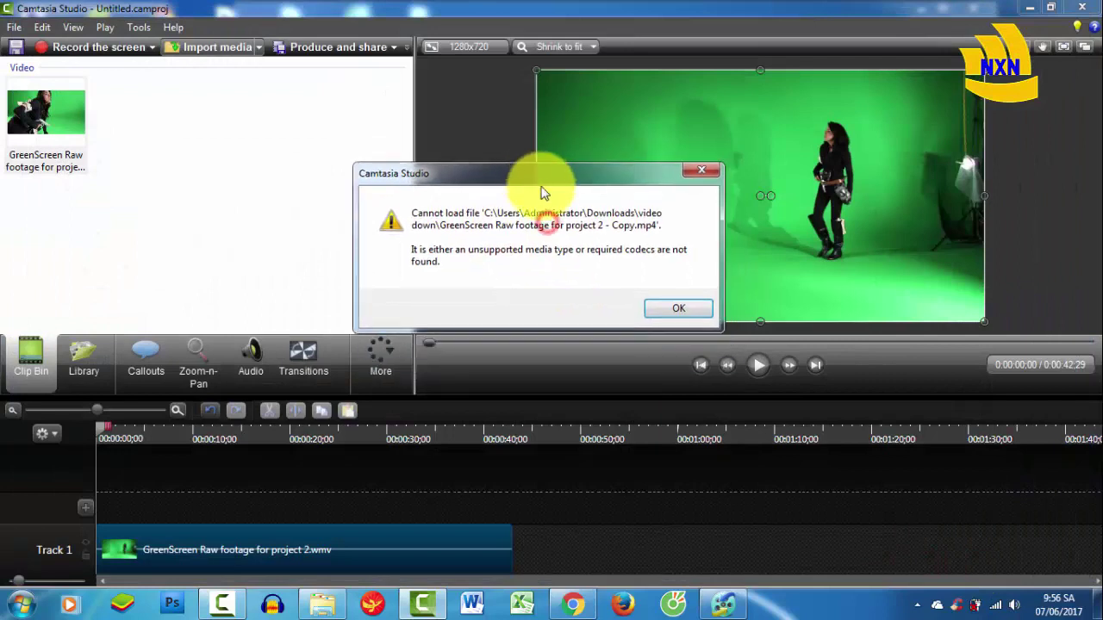
left_click(688, 312)
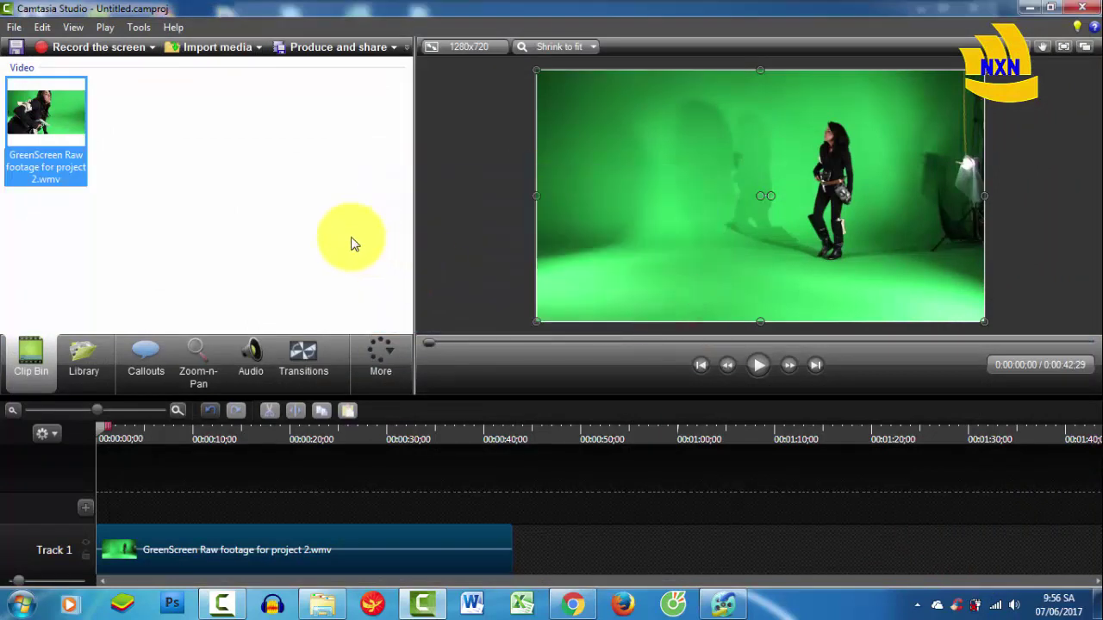